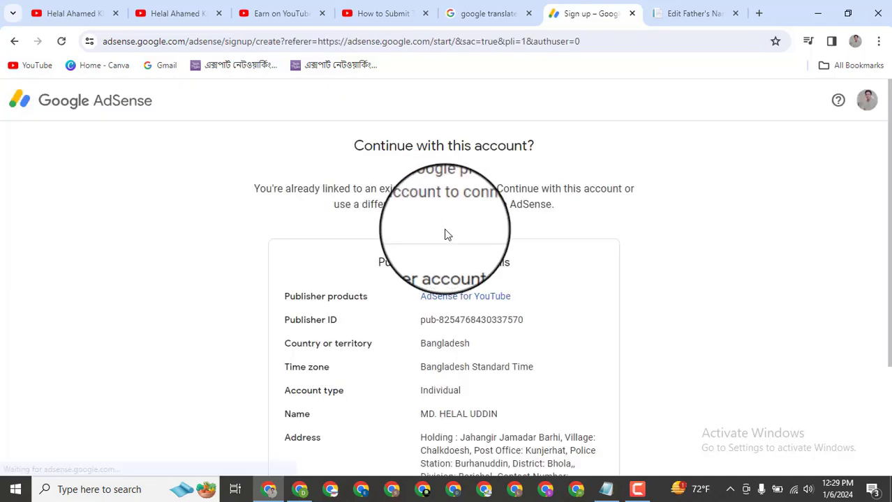
- Review the publisher account details and continue the AdSense signup with the existing account
scroll(571, 282, "down", 1)
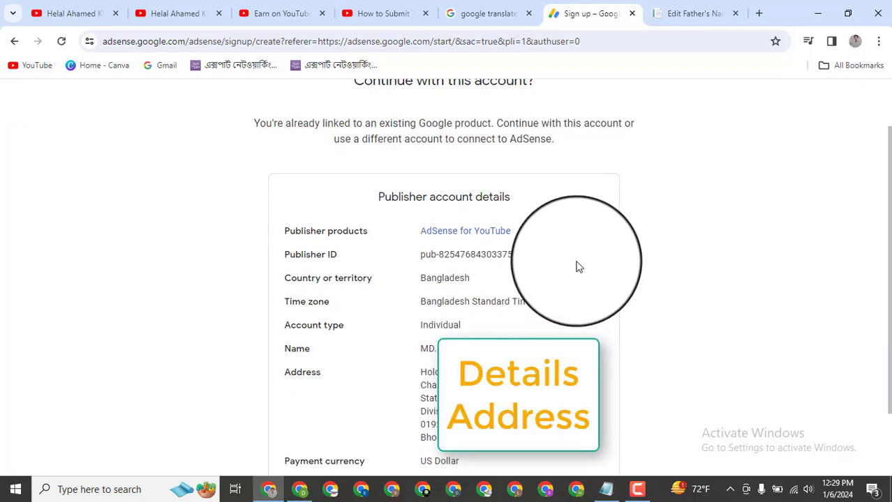
scroll(591, 248, "down", 1)
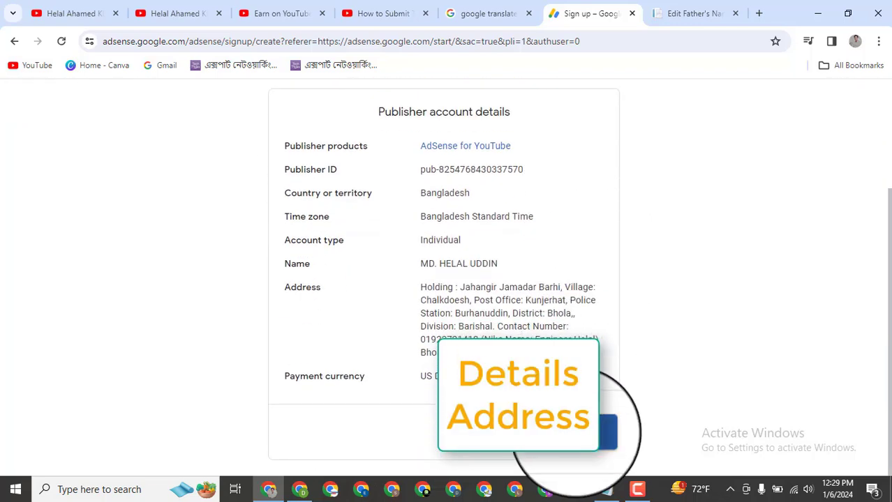
left_click(586, 431)
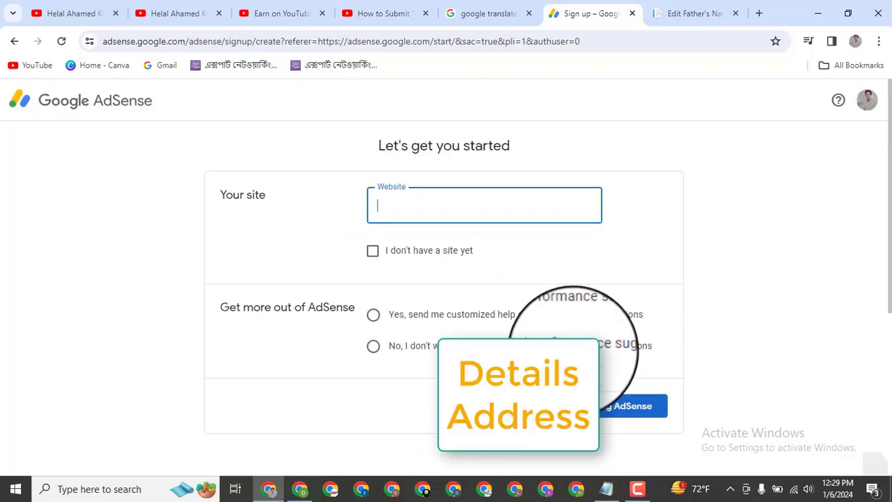
- Declare that there is no site yet, accept customized help and performance suggestions, and start using AdSense
left_click(371, 254)
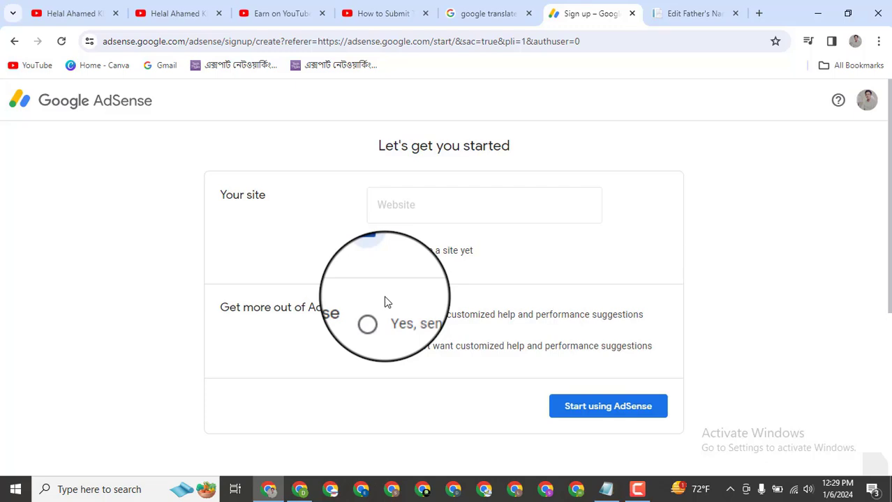
left_click(373, 315)
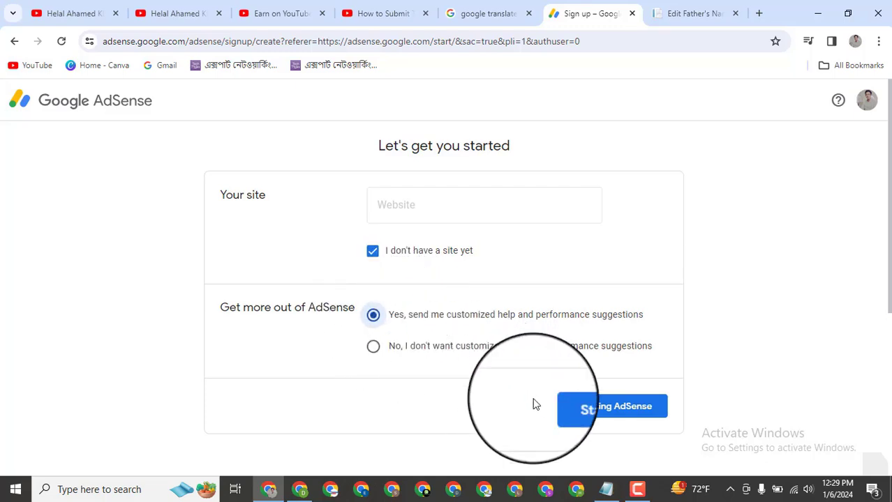
left_click(576, 409)
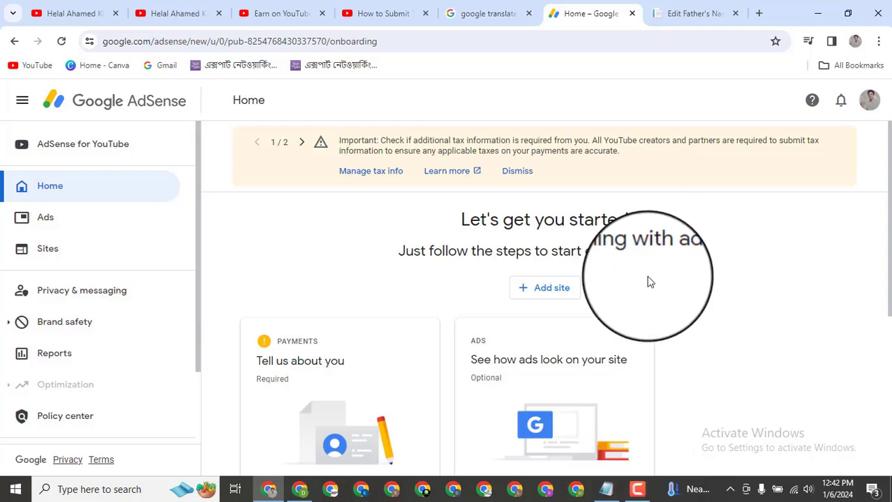
- Go to the tax info management page for the YouTube (Bangladesh) payments account and begin adding United States tax info
left_click(359, 182)
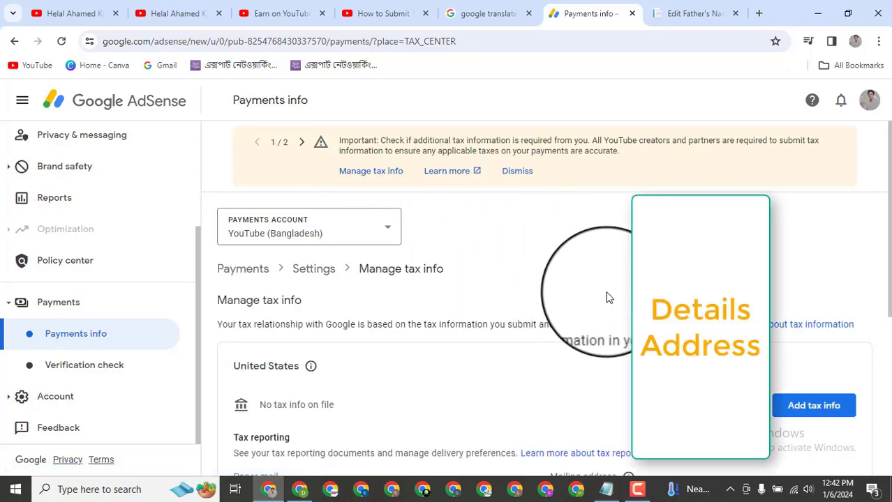
scroll(616, 296, "down", 4)
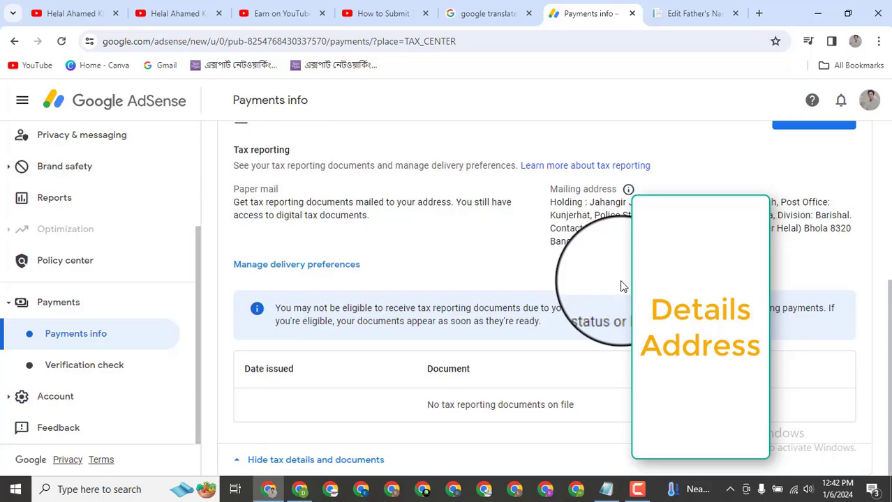
scroll(796, 314, "up", 4)
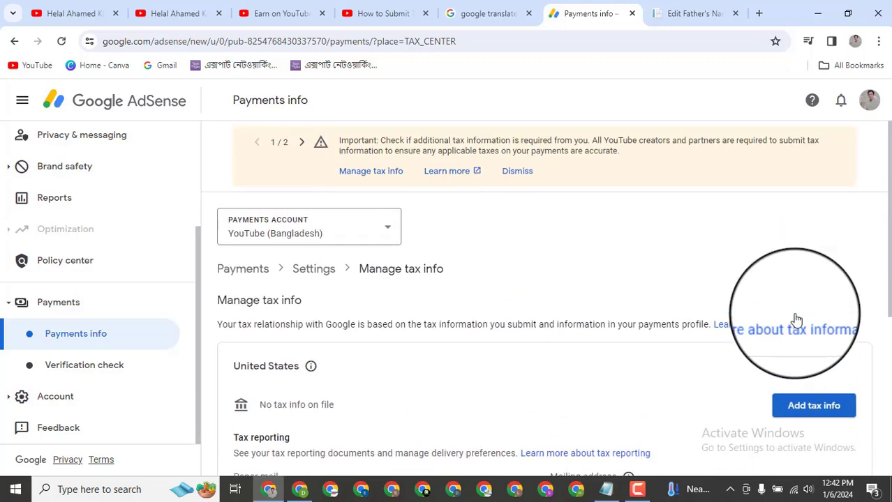
scroll(796, 320, "down", 1)
left_click(815, 340)
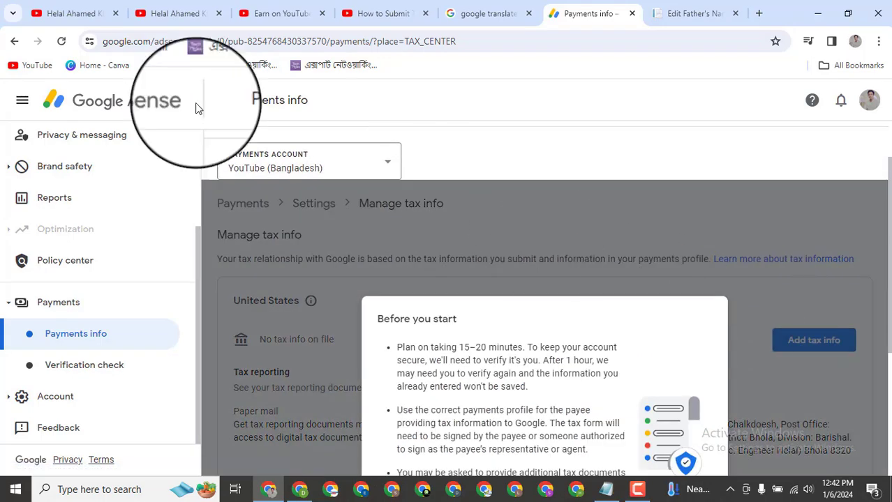
- Start the tax form and verify the Google sign-in by entering the account password
scroll(614, 293, "down", 3)
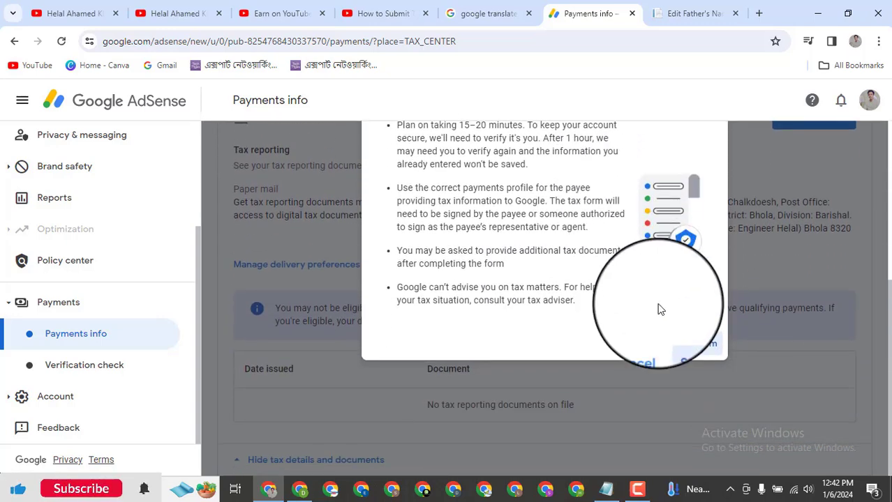
left_click(698, 346)
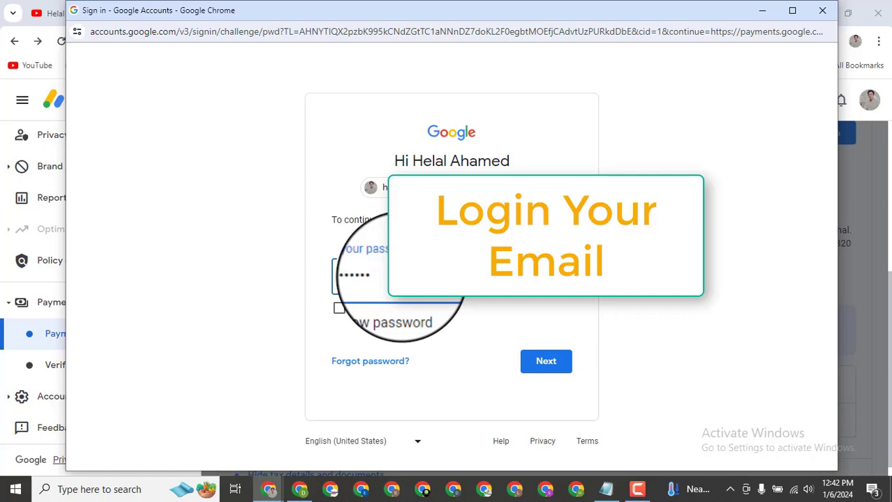
left_click(525, 369)
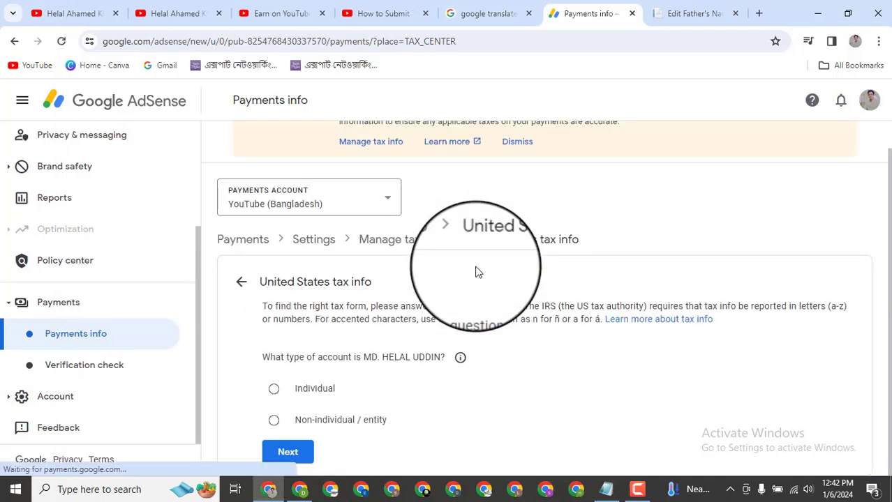
- Set the account type to Individual and answer No to being a citizen or resident of the United States
left_click(298, 457)
scroll(497, 348, "down", 2)
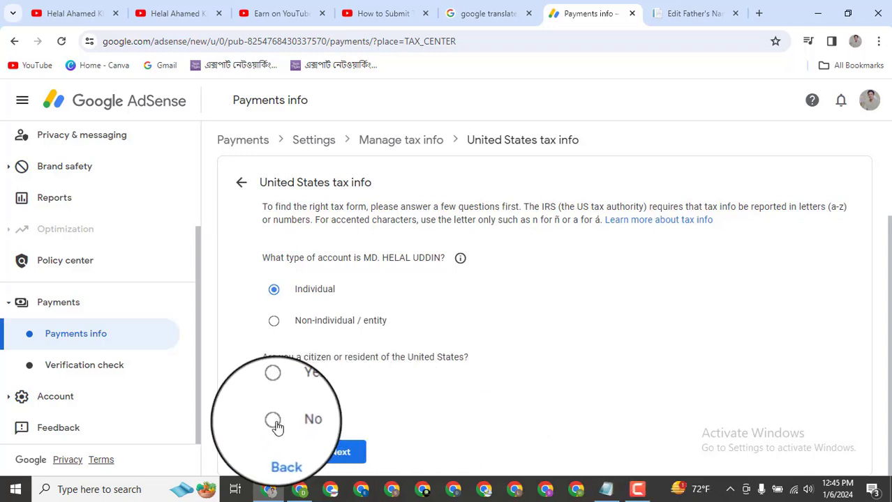
left_click(275, 422)
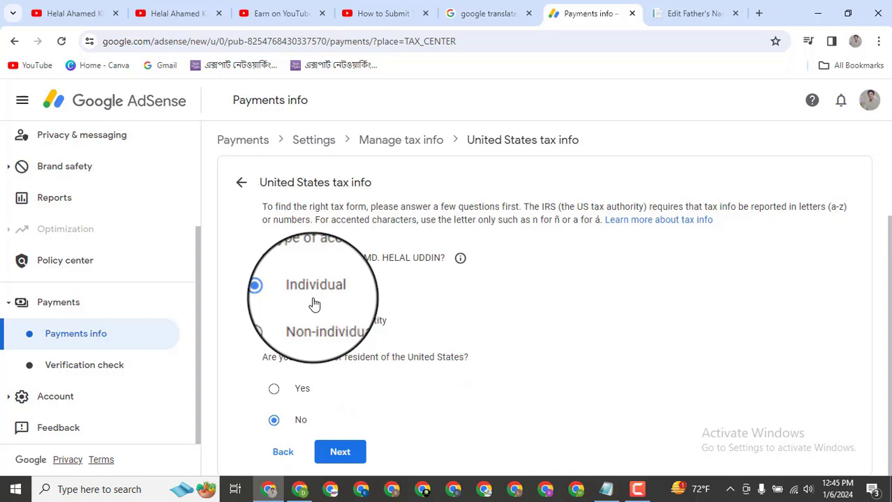
left_click(340, 452)
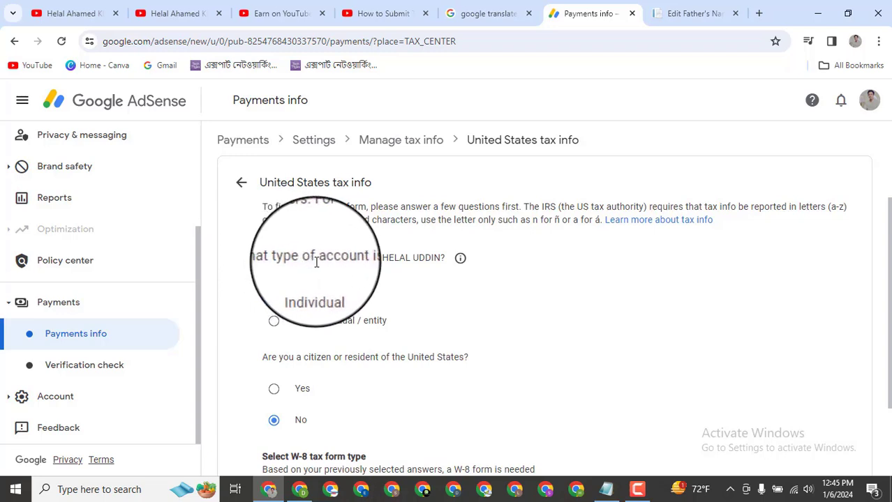
- Choose W-8BEN as the W-8 tax form type and start that form
scroll(432, 319, "down", 1)
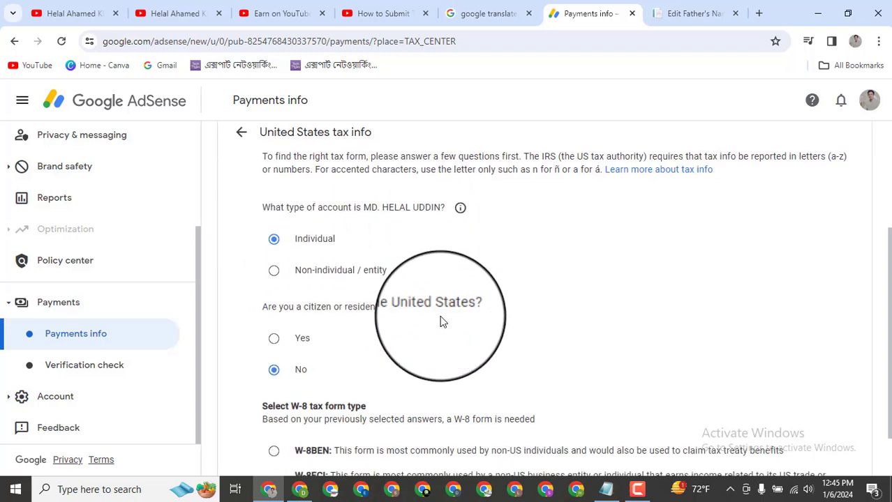
scroll(440, 321, "down", 1)
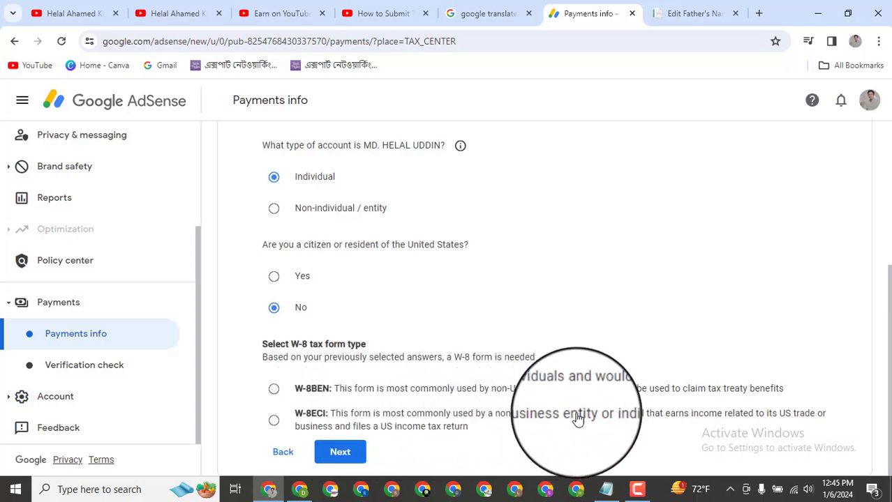
left_click(274, 389)
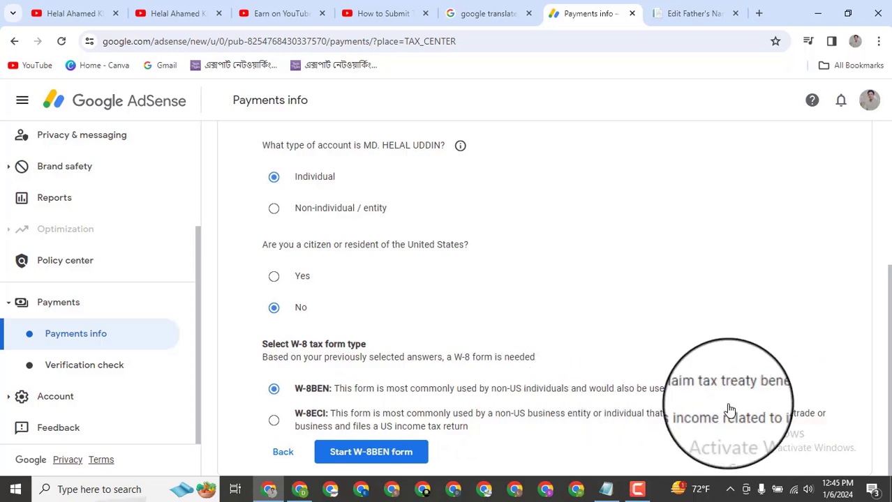
left_click(388, 455)
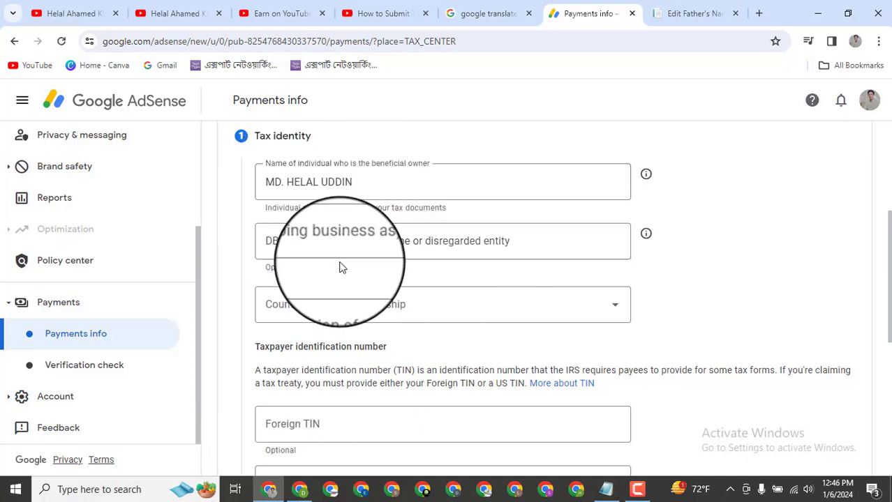
- Set the country of citizenship to Bangladesh in the tax identity section
left_click(301, 312)
scroll(335, 397, "down", 3)
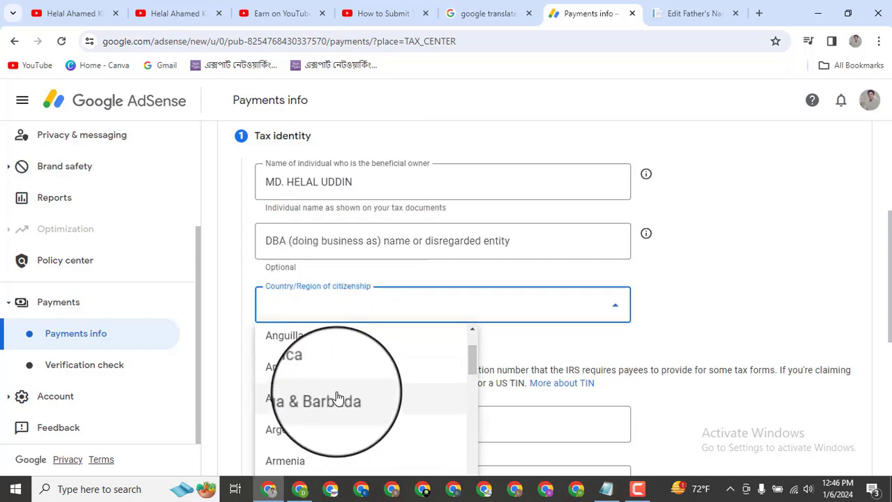
scroll(337, 398, "down", 4)
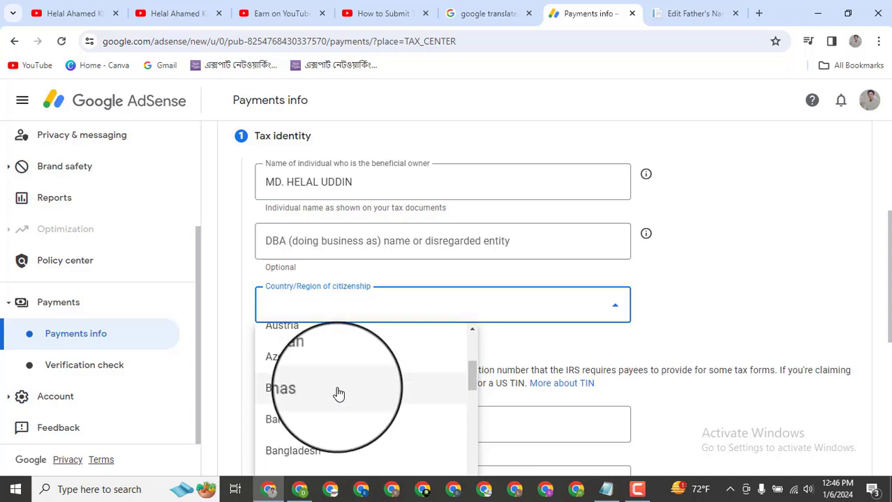
scroll(338, 394, "down", 1)
left_click(329, 389)
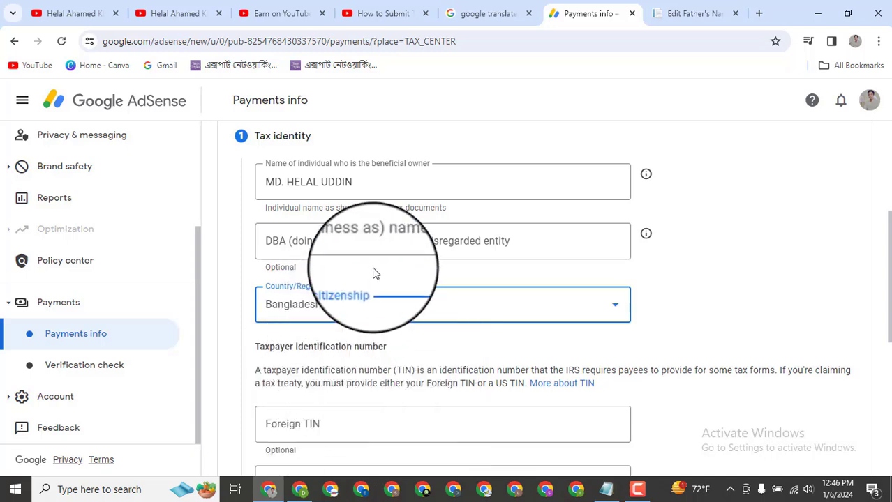
- Enter the taxpayer's foreign TIN in the taxpayer identification section
scroll(469, 232, "down", 2)
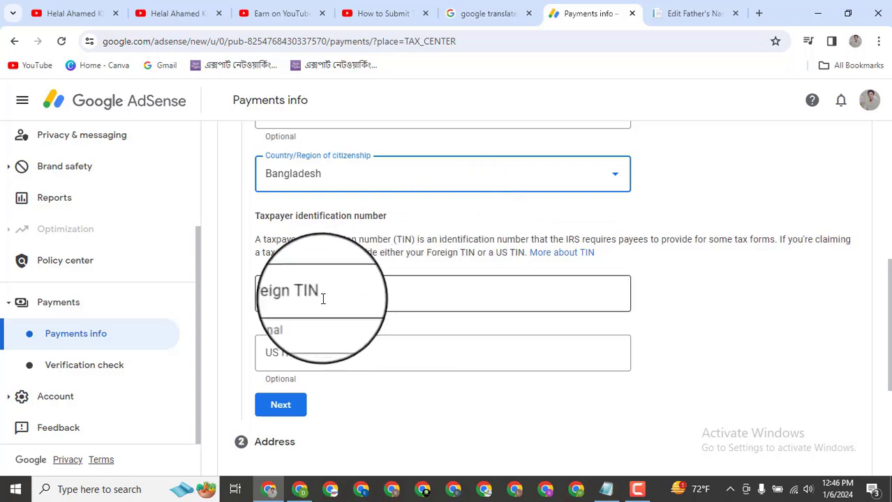
left_click(322, 296)
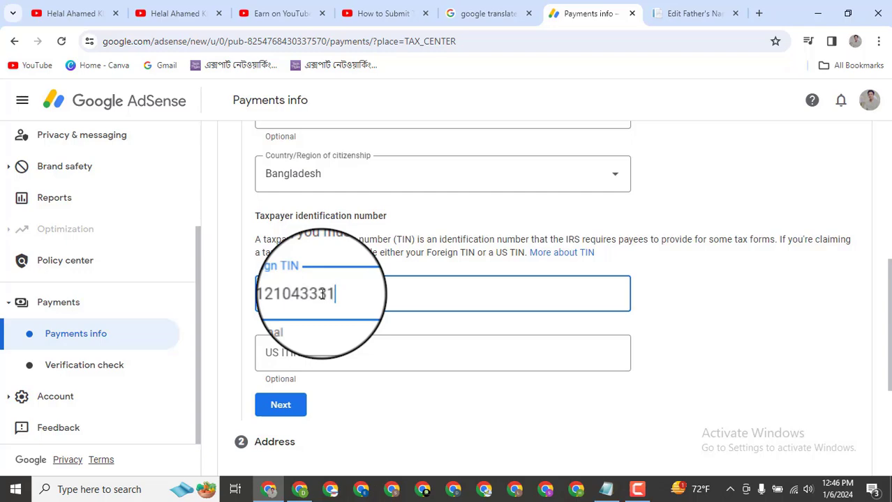
scroll(593, 231, "down", 1)
scroll(611, 245, "up", 3)
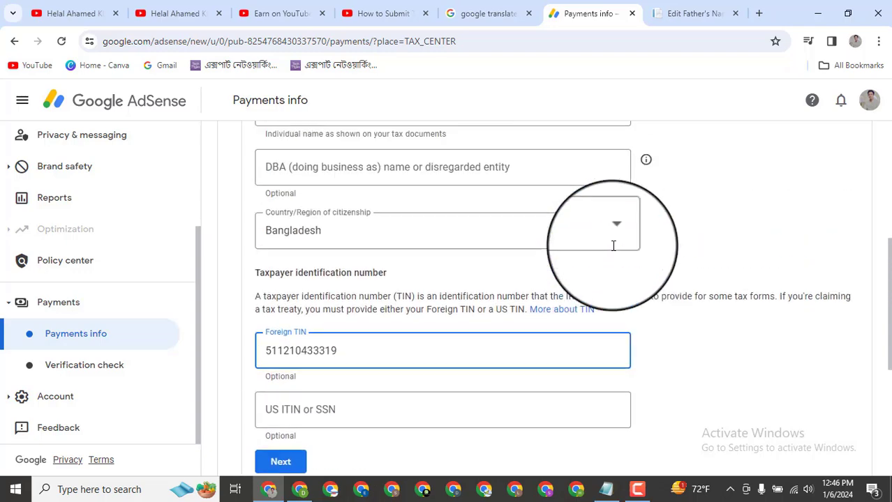
scroll(611, 246, "down", 2)
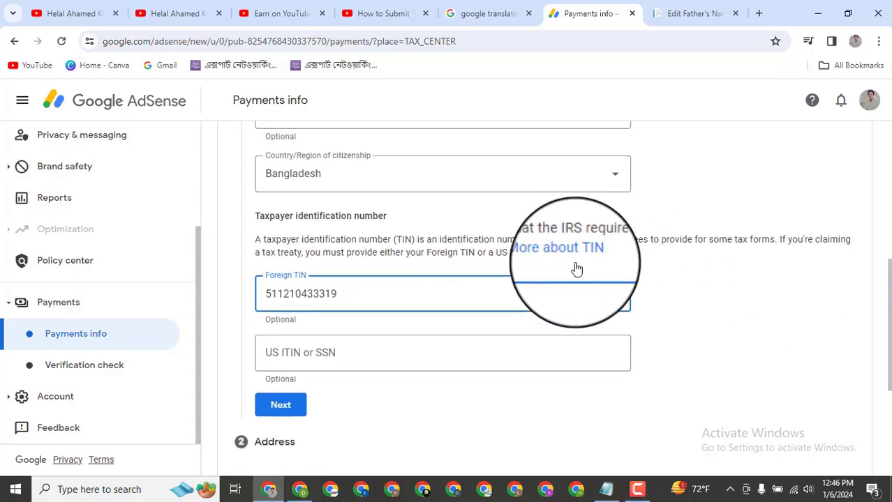
- Check the TIN and taxpayer particulars on the certificate at the NBR e-TIN site, and return to the AdSense tax form
left_click(665, 17)
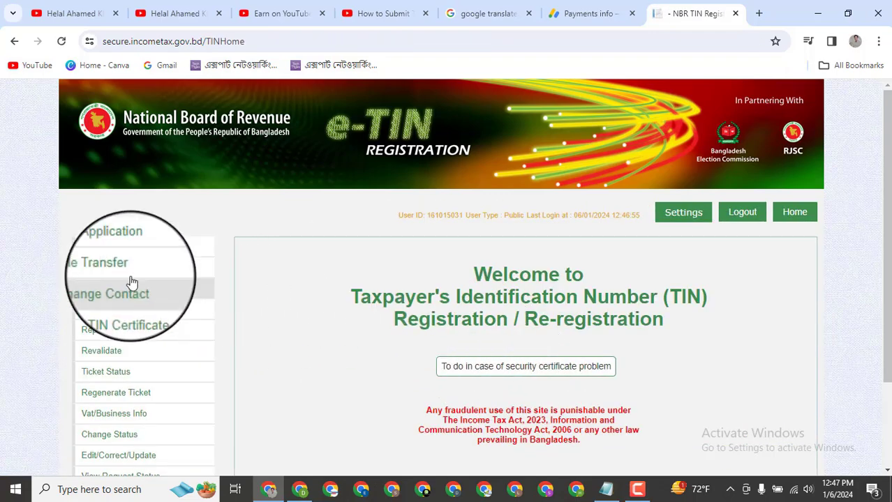
left_click(117, 315)
scroll(556, 286, "down", 4)
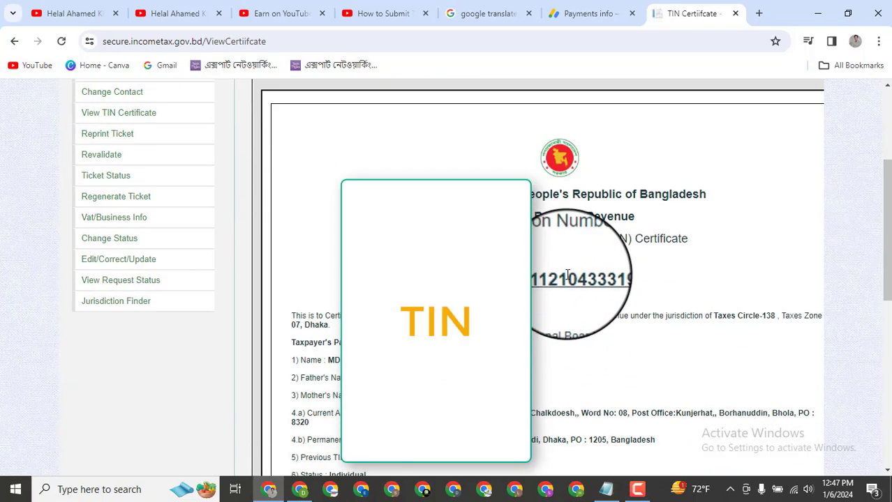
scroll(600, 174, "up", 3)
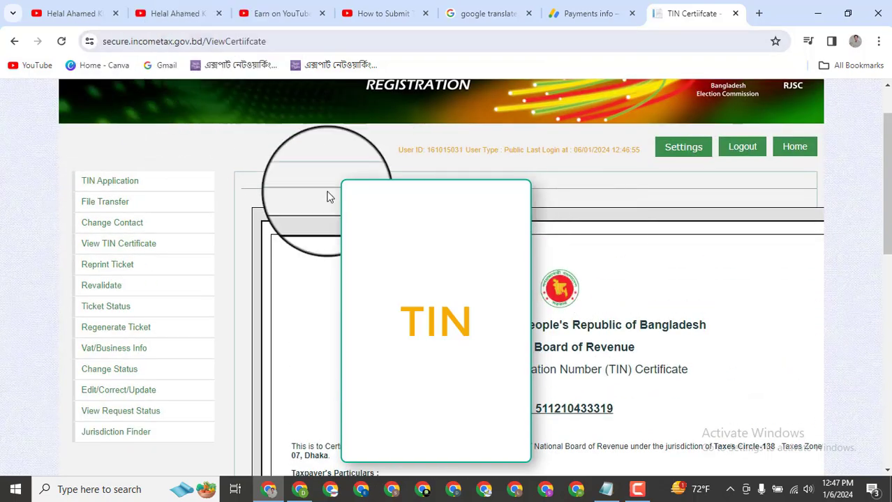
scroll(730, 265, "down", 6)
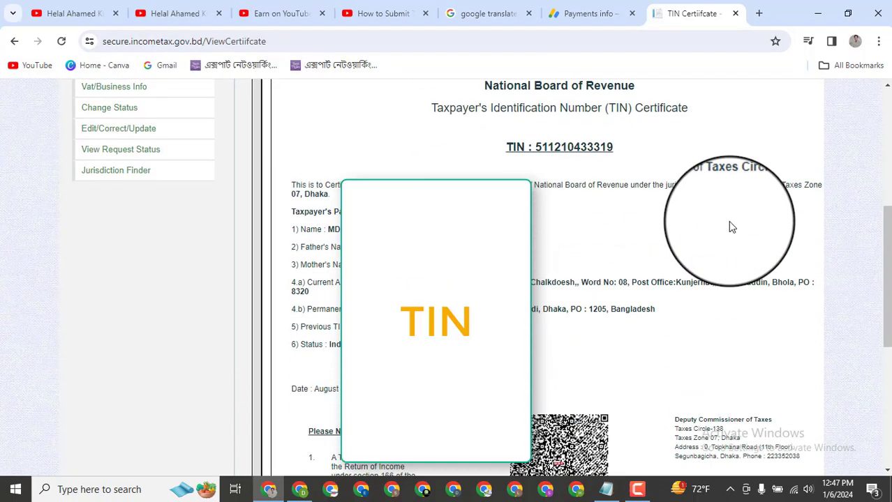
scroll(729, 229, "down", 3)
scroll(730, 231, "up", 5)
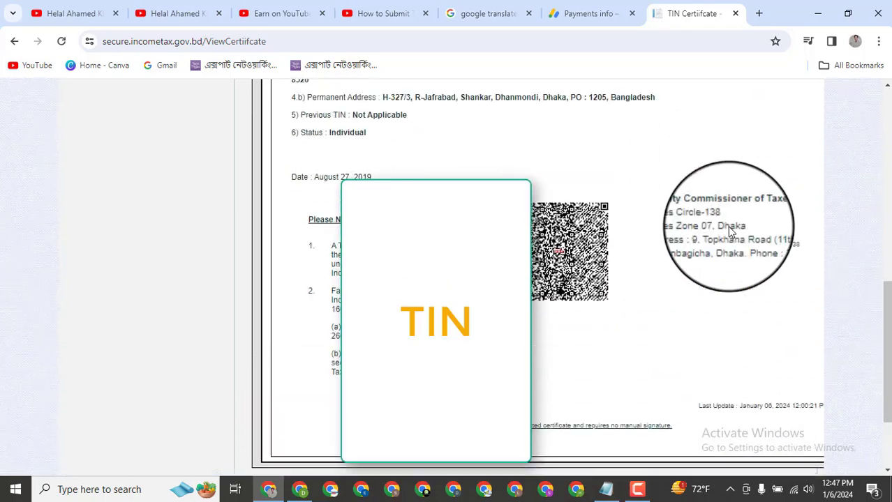
scroll(730, 230, "up", 5)
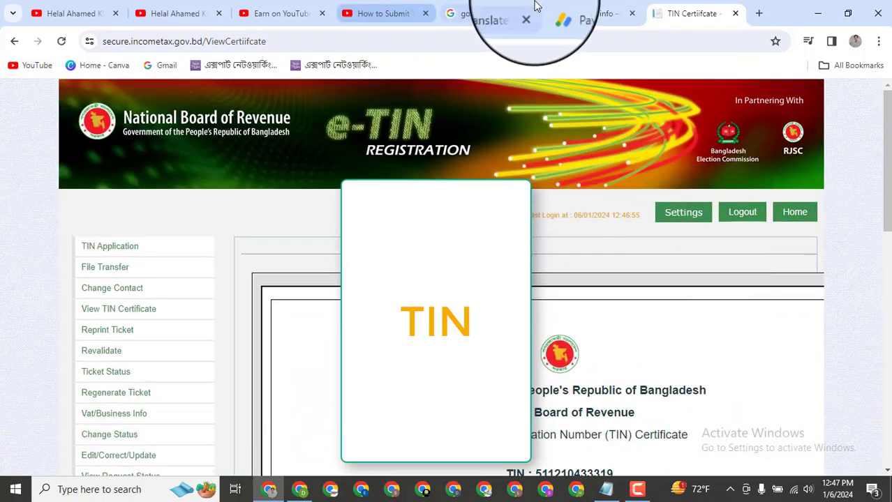
left_click(568, 8)
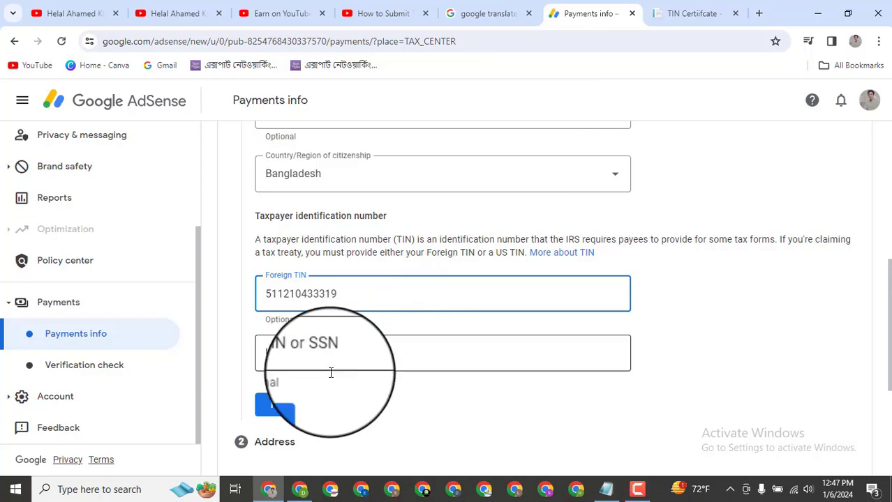
scroll(369, 395, "down", 3)
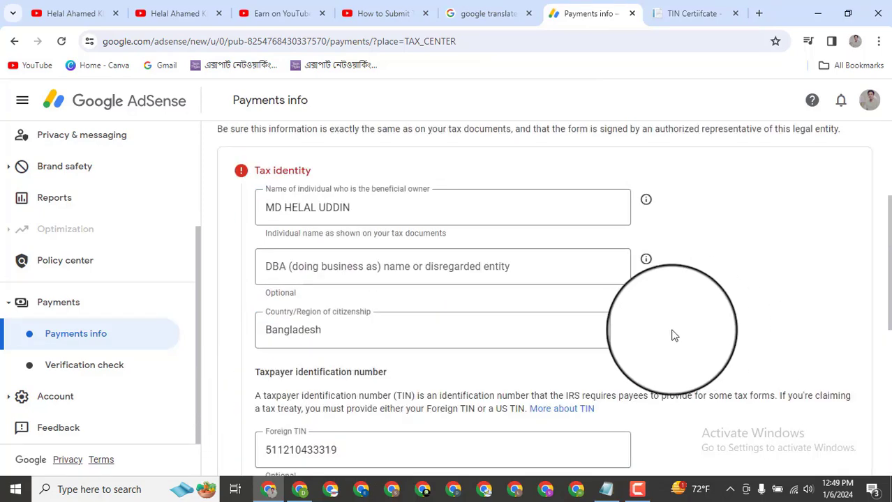
- Submit the completed tax identity section and continue to the Address section of the W-8BEN form
scroll(670, 330, "down", 4)
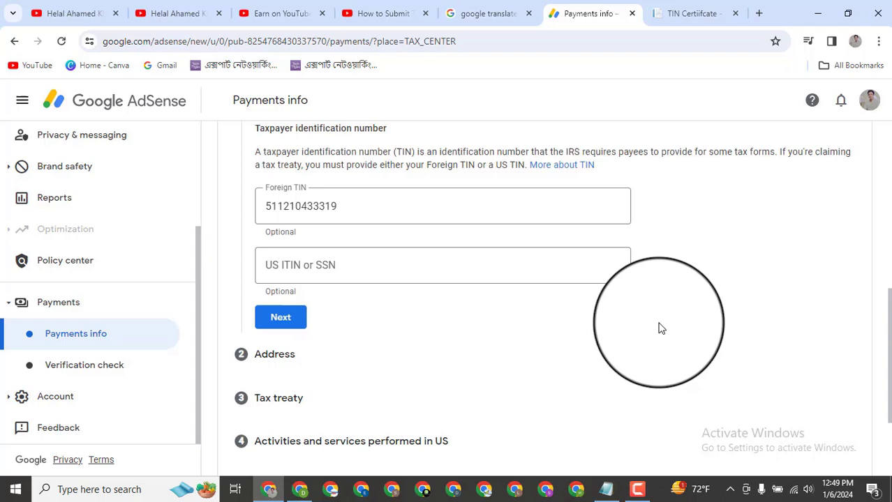
scroll(661, 329, "down", 1)
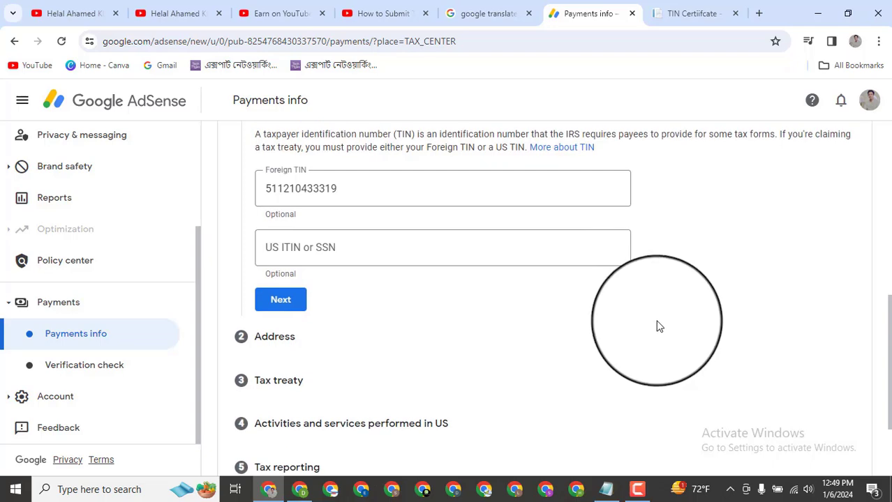
left_click(276, 300)
scroll(508, 294, "up", 4)
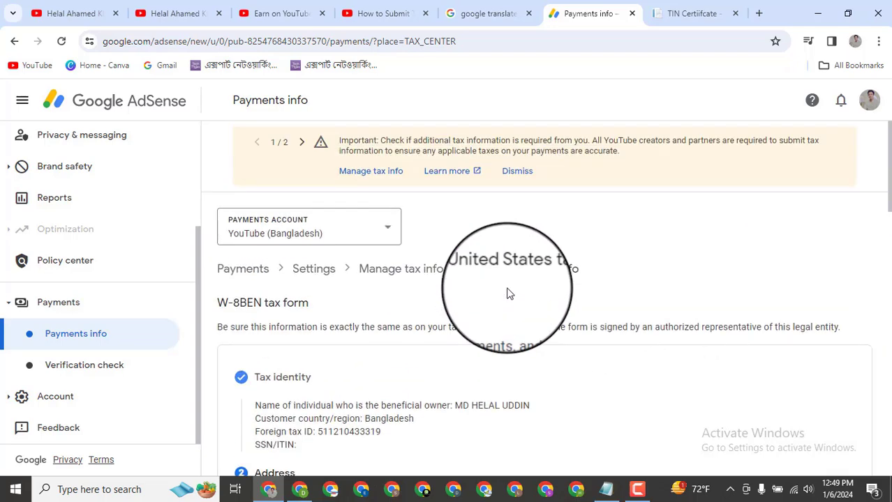
- Mark the permanent residence address as a PO Box or in-care-of address and fill in its street, apartment, city and postal code
scroll(508, 293, "down", 2)
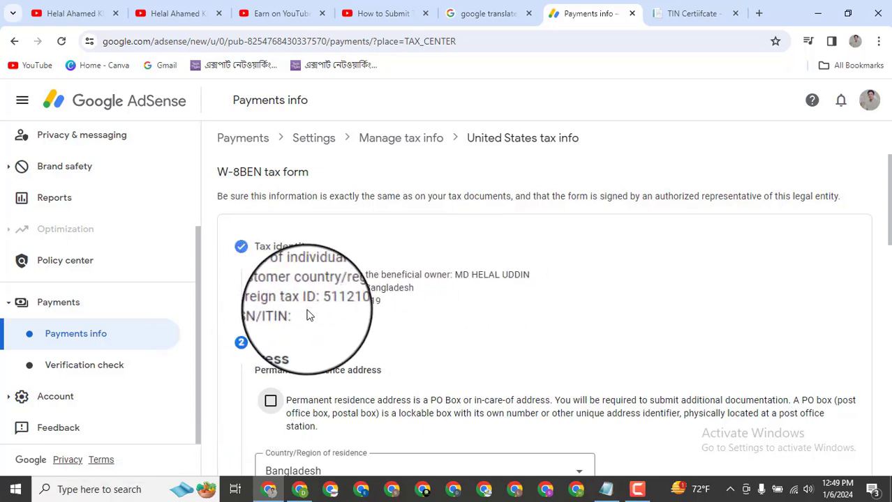
scroll(333, 319, "down", 2)
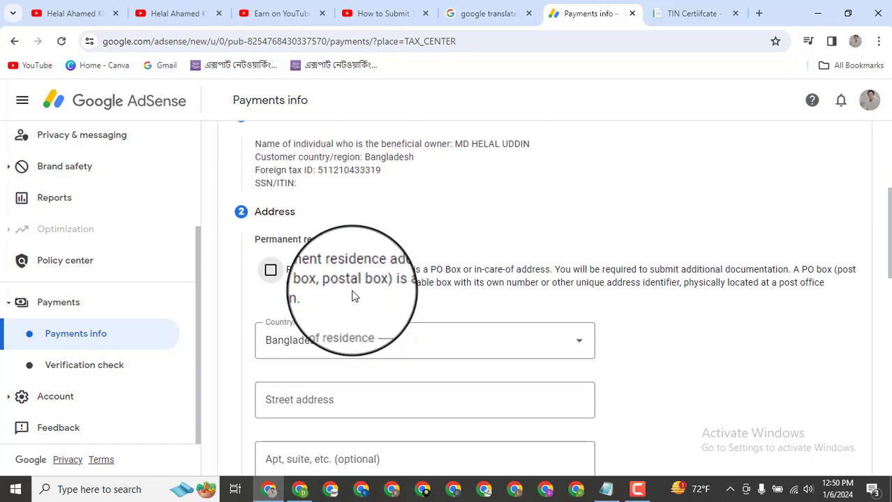
scroll(355, 288, "down", 1)
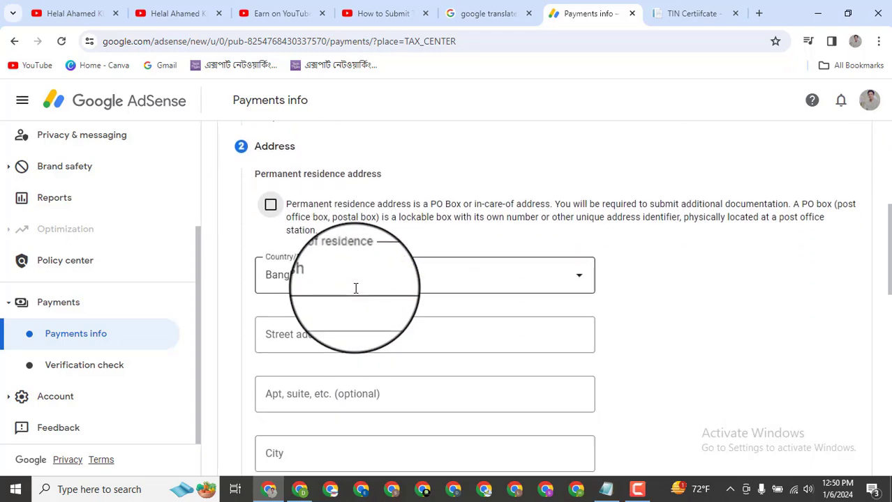
scroll(355, 288, "up", 1)
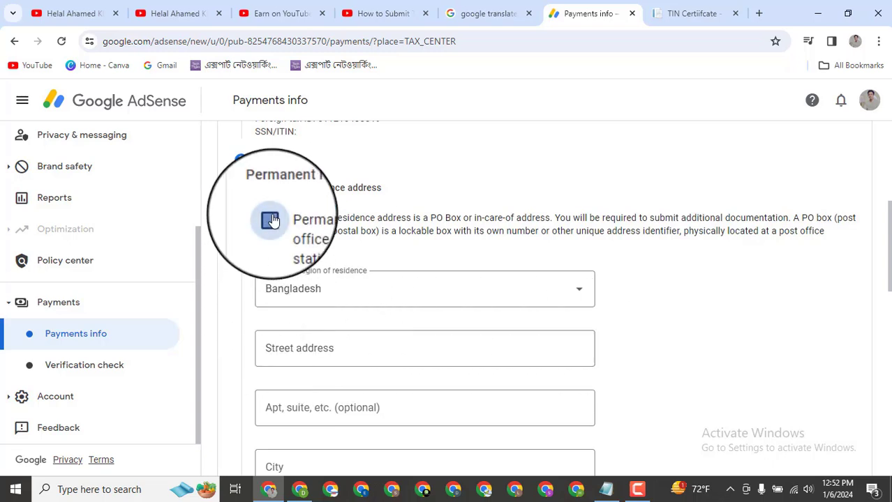
left_click(339, 359)
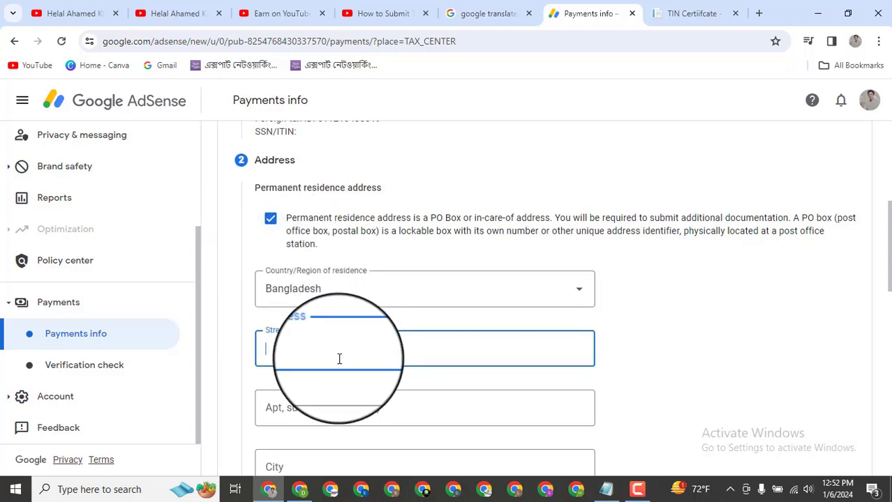
left_click(338, 357)
left_click(328, 387)
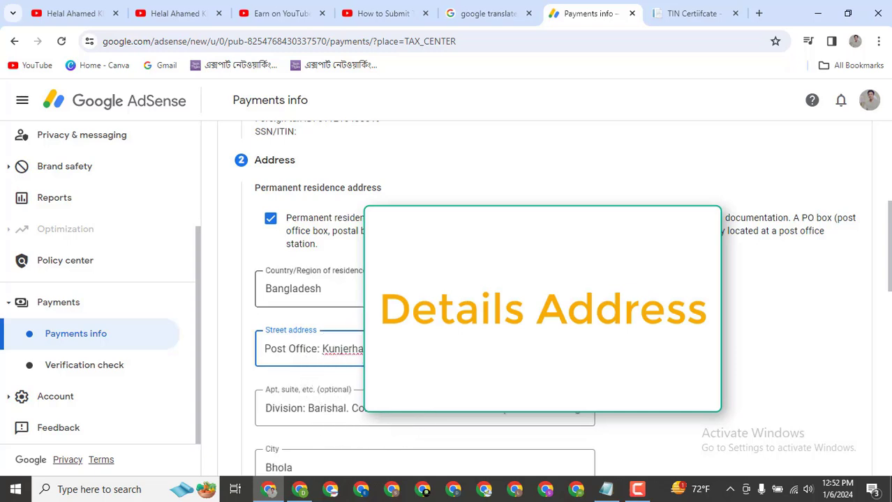
scroll(544, 293, "down", 2)
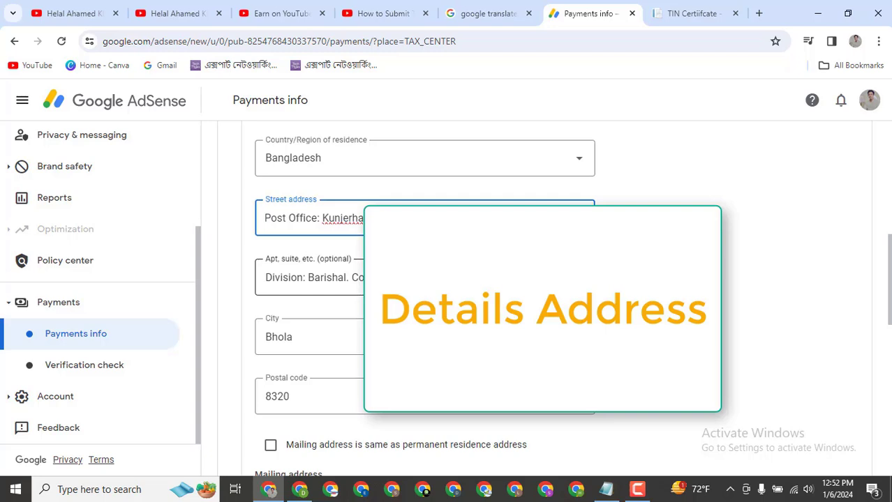
scroll(544, 293, "down", 1)
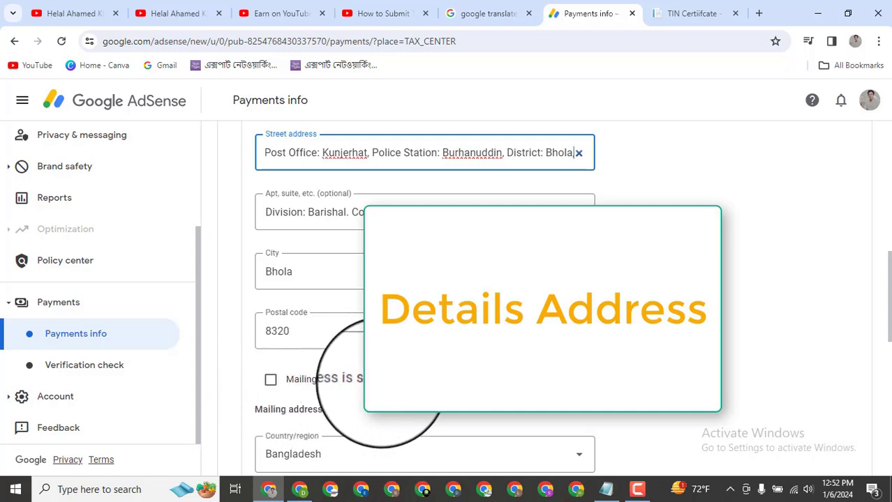
type(",")
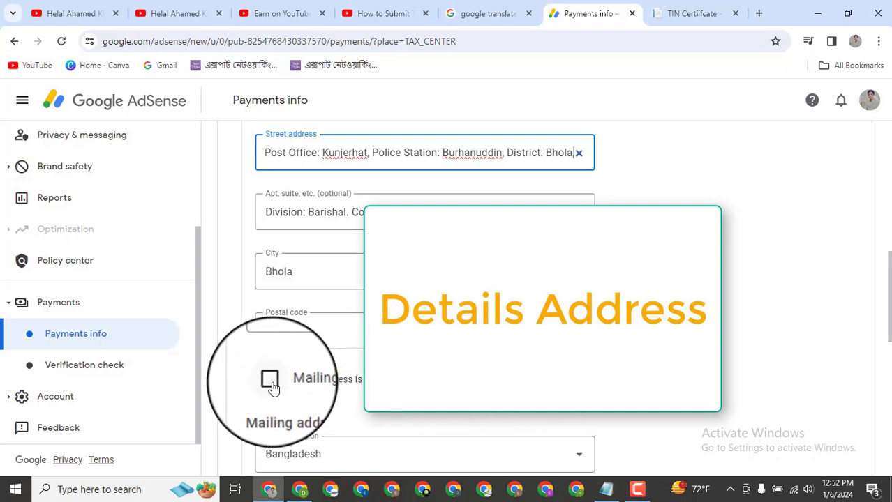
- Set the mailing address as the same as the permanent residence address and continue to the Tax treaty section
left_click(270, 384)
scroll(462, 334, "down", 3)
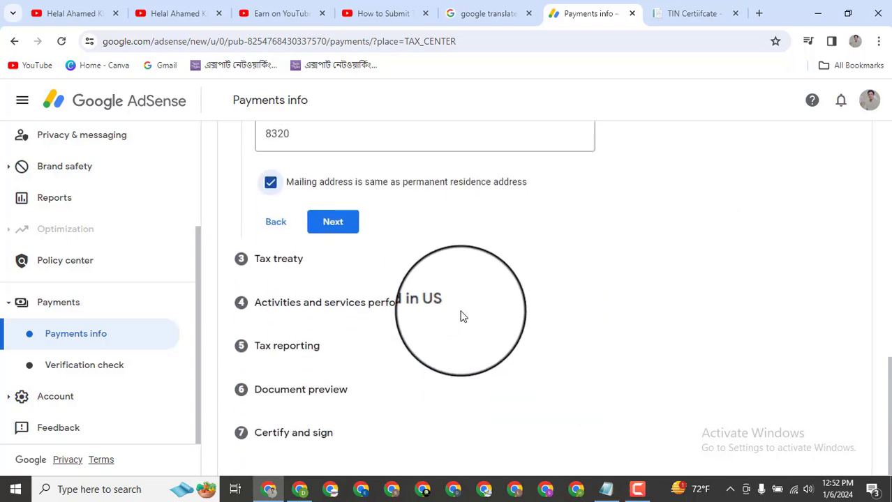
scroll(460, 317, "up", 4)
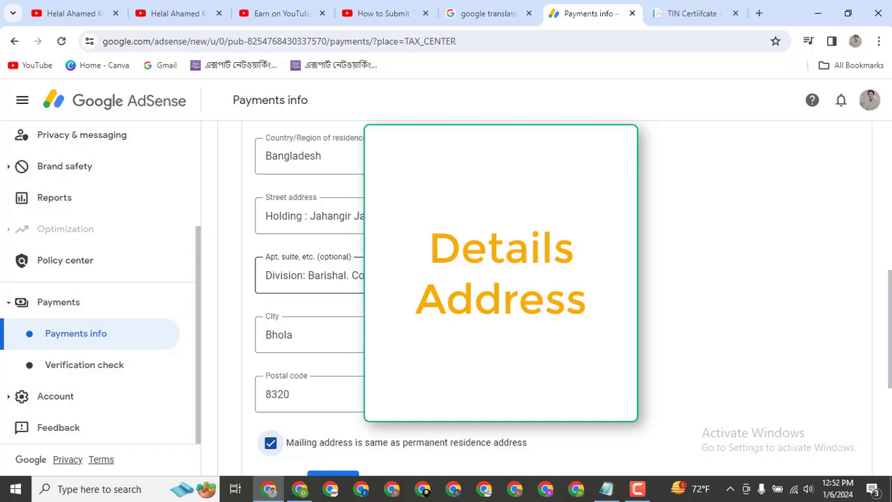
scroll(460, 314, "down", 3)
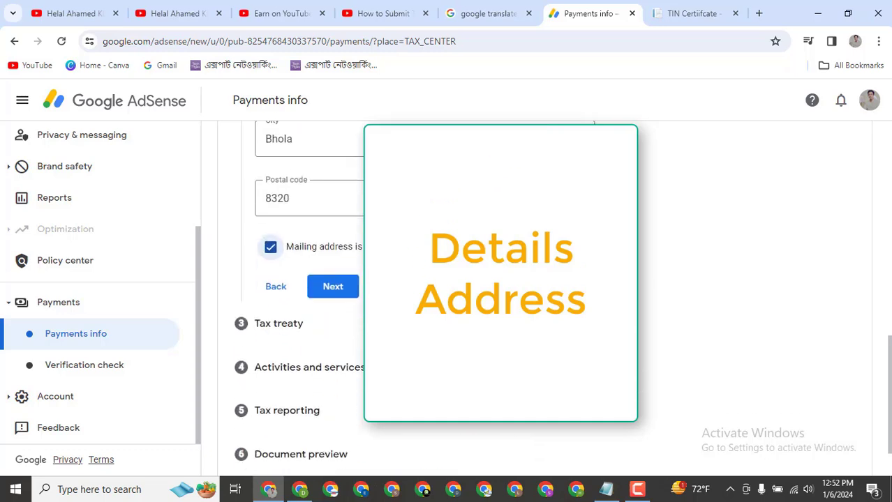
left_click(333, 287)
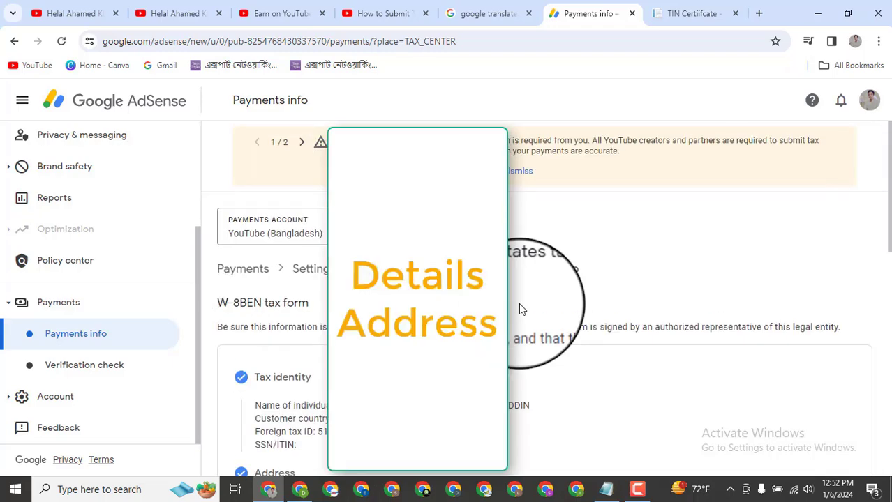
- Answer Yes to claiming a reduced withholding rate under a tax treaty and declare treaty residency in Bangladesh
scroll(519, 307, "down", 4)
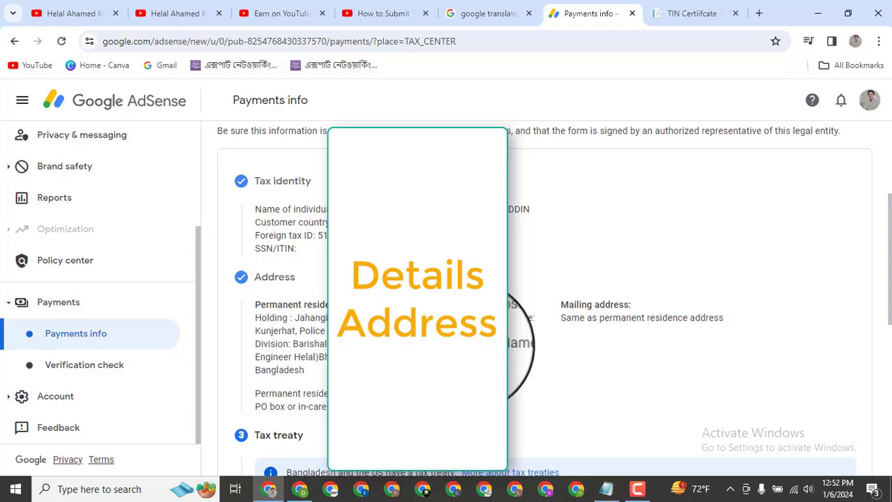
scroll(490, 311, "down", 2)
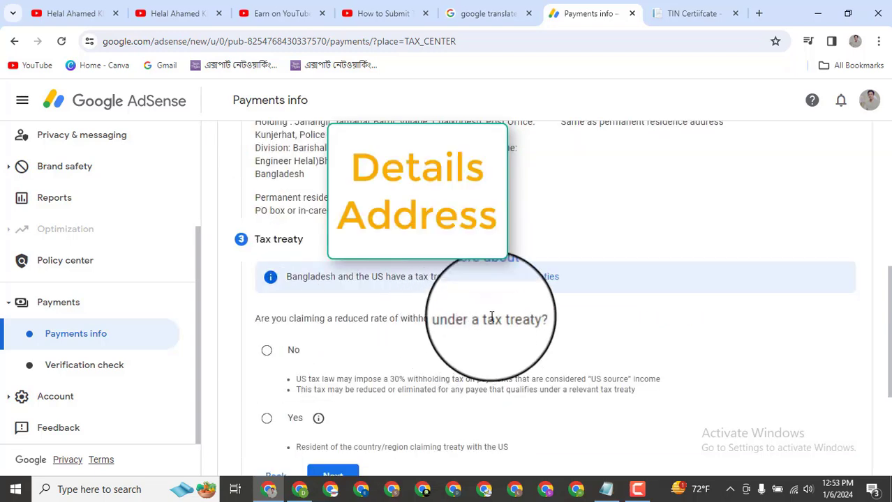
scroll(491, 311, "down", 1)
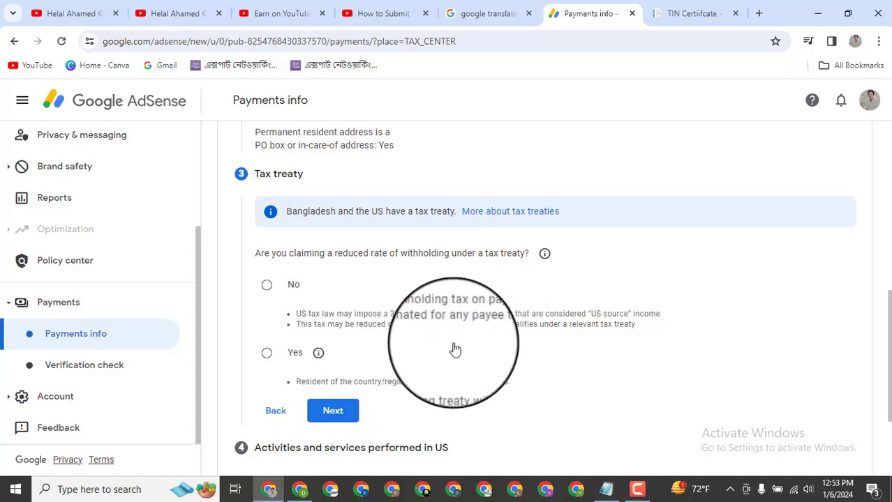
scroll(455, 349, "down", 1)
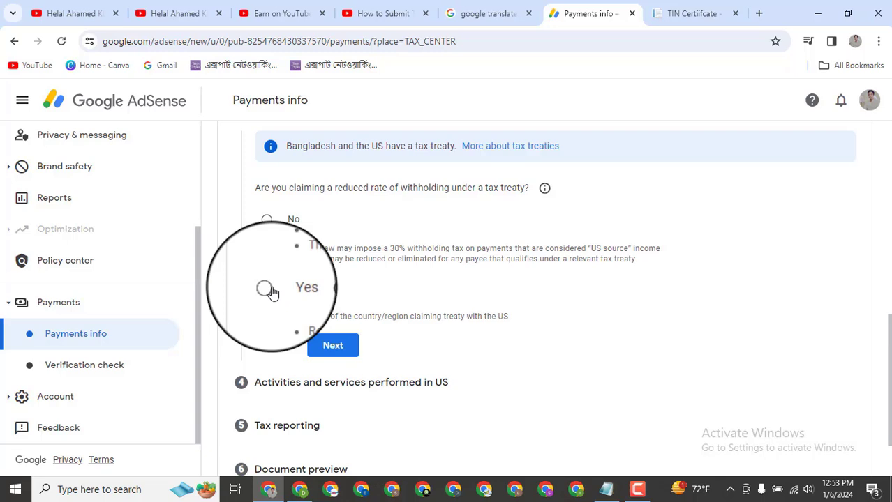
left_click(268, 289)
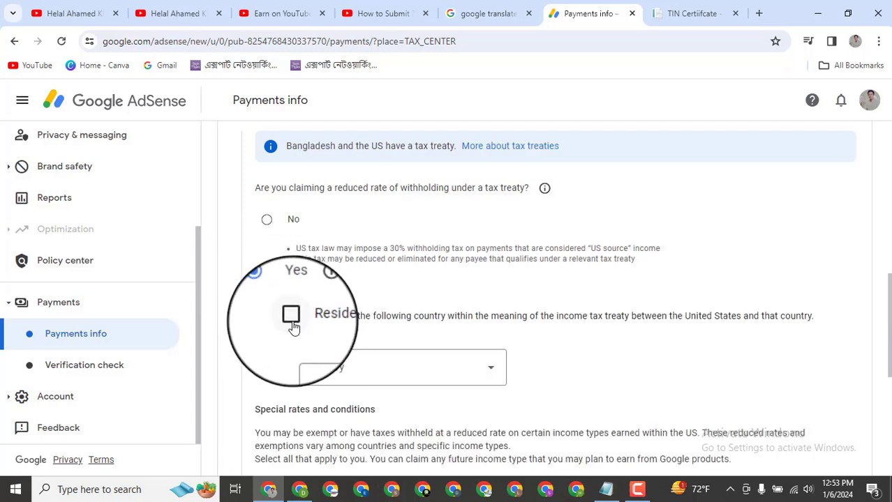
left_click(291, 319)
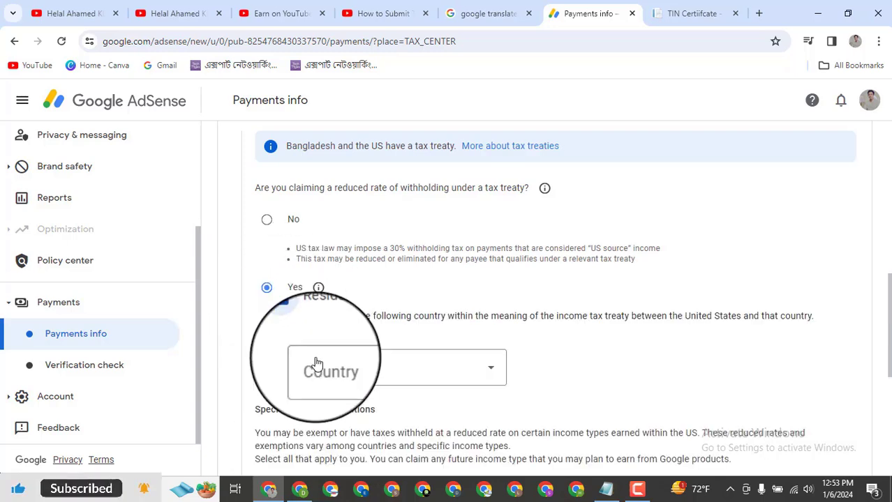
left_click(328, 369)
scroll(367, 388, "down", 2)
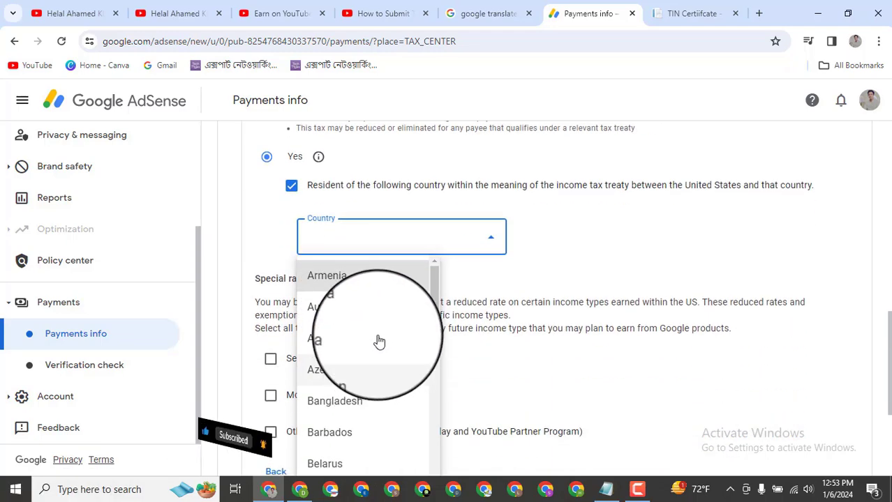
scroll(378, 341, "down", 1)
left_click(370, 339)
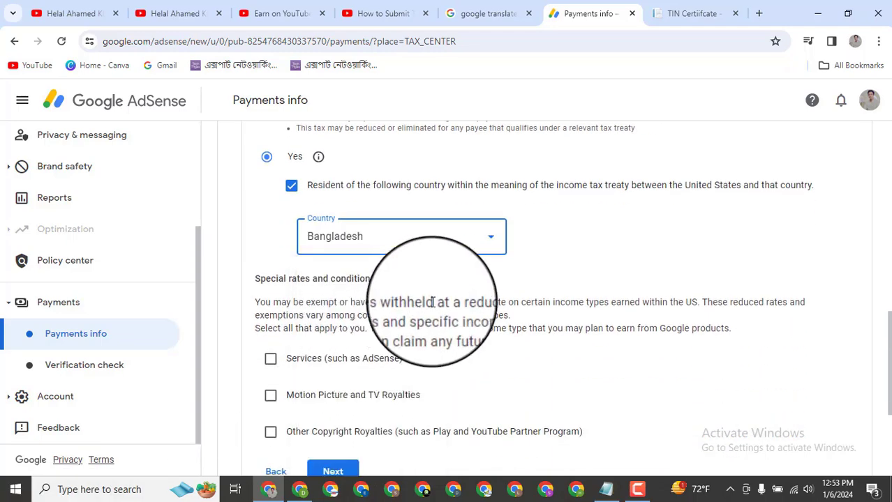
- Claim Services income under Article 7 and paragraph 1 at the 0% reduced treaty rate, and confirm the treaty terms are met
scroll(454, 300, "down", 1)
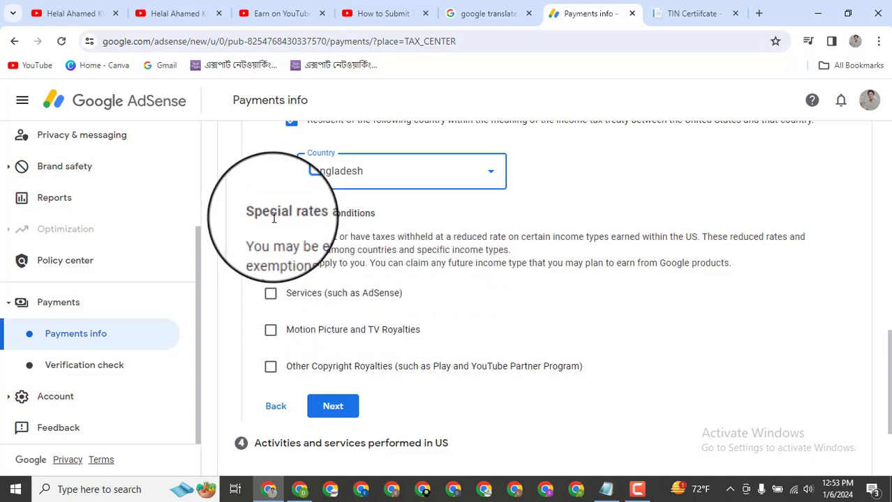
left_click(270, 296)
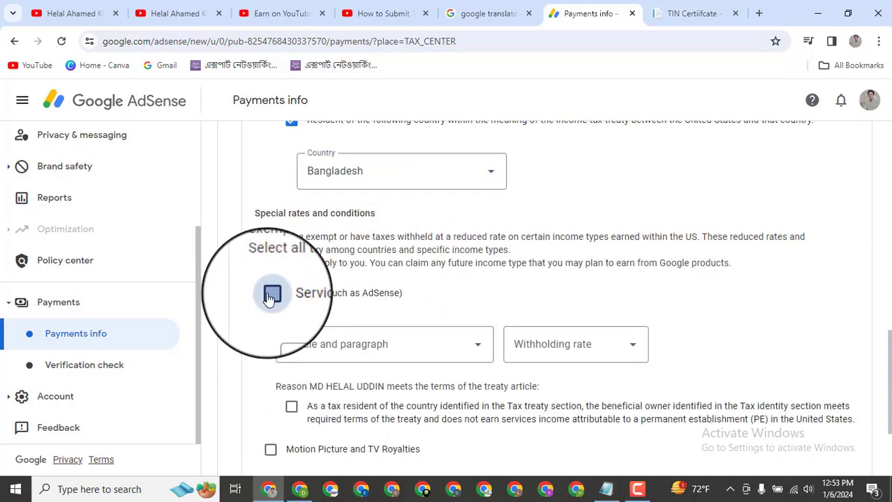
left_click(355, 355)
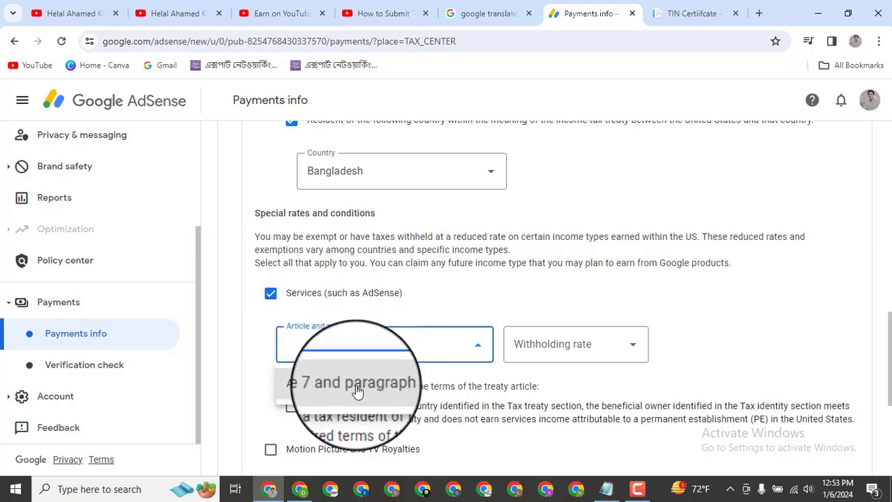
left_click(335, 384)
left_click(539, 358)
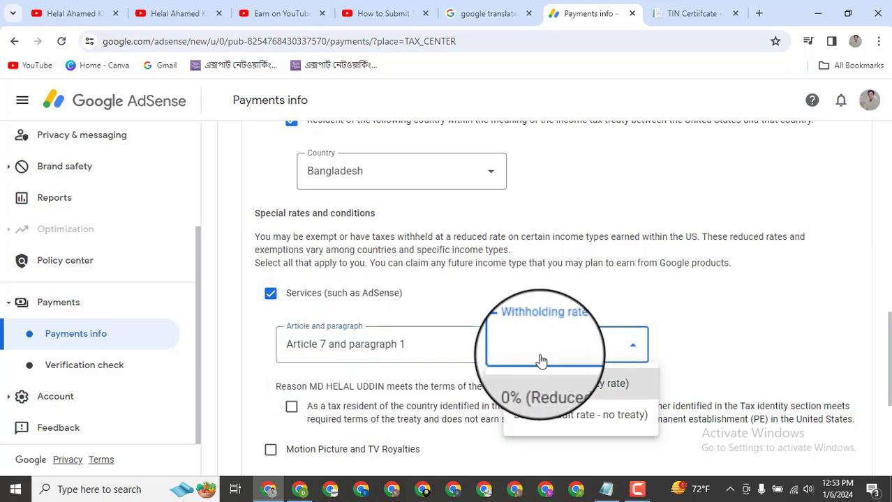
left_click(544, 385)
scroll(454, 314, "down", 2)
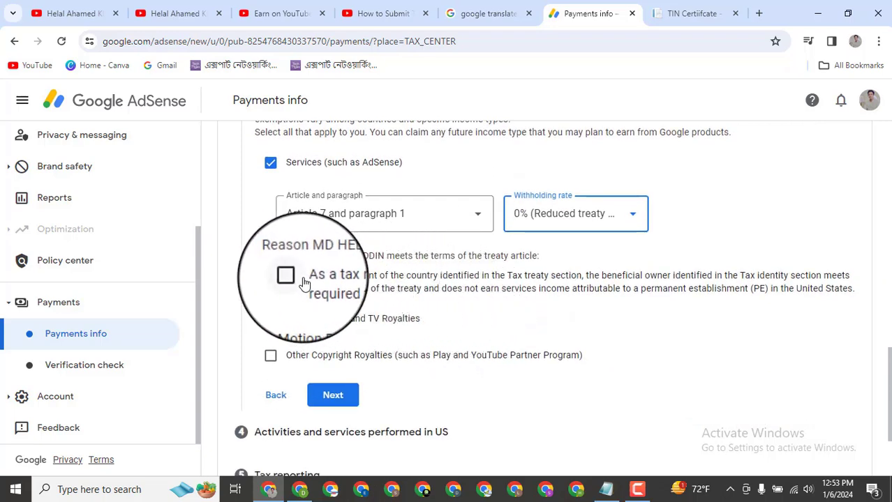
left_click(296, 274)
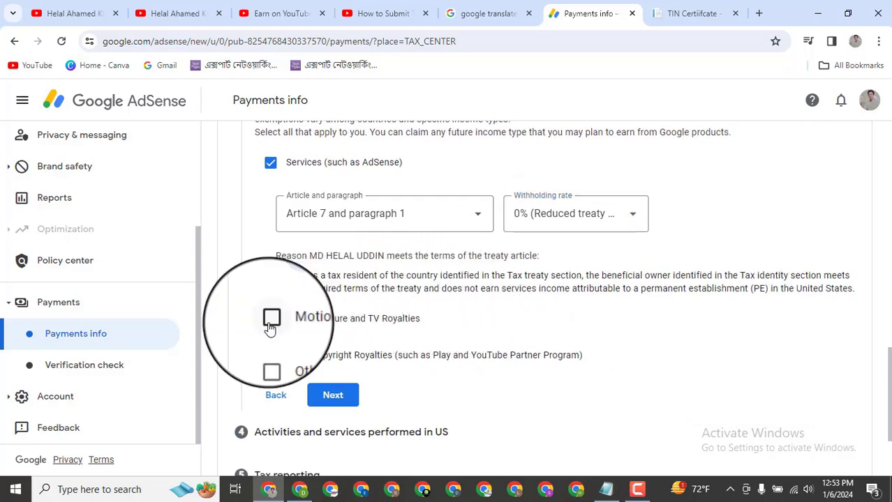
- Claim Motion Picture and TV Royalties under Article 12 and paragraph 2 at the 10% reduced treaty rate, and confirm the treaty terms are met
left_click(271, 321)
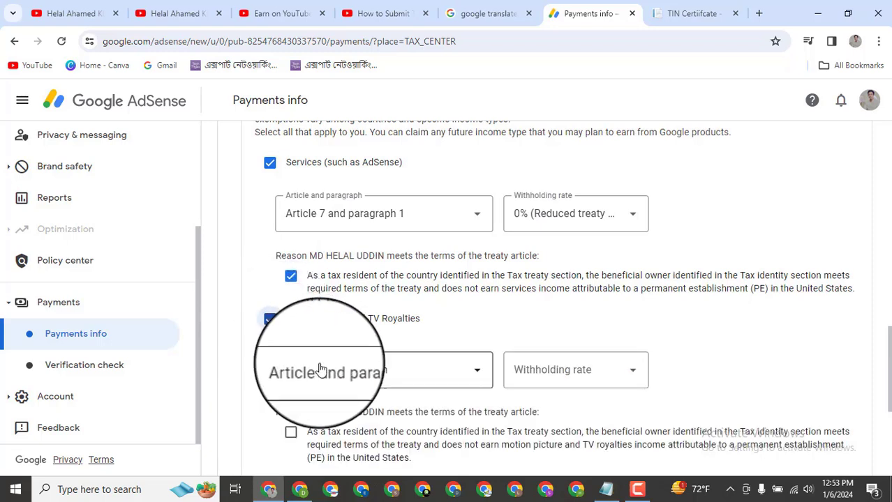
left_click(328, 409)
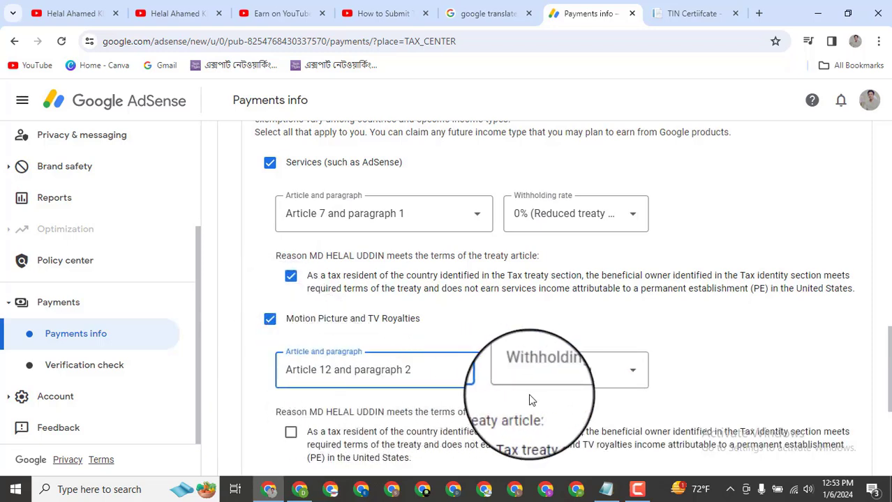
left_click(552, 384)
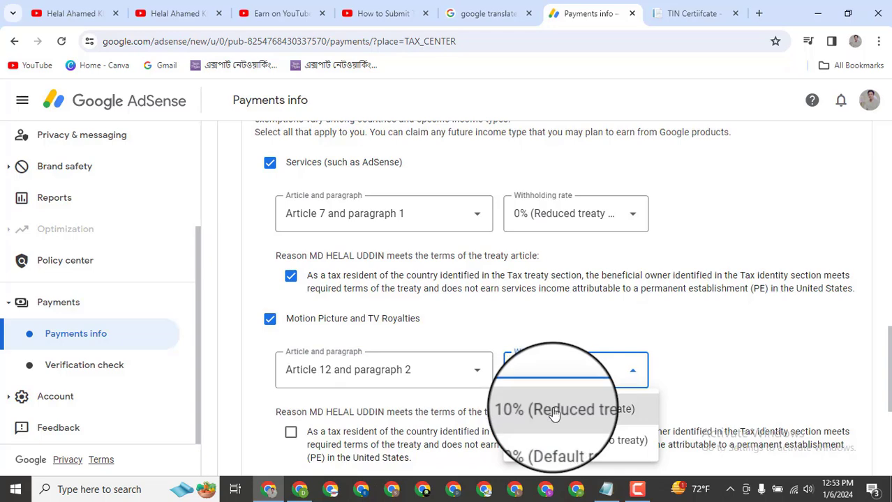
left_click(552, 414)
scroll(467, 286, "down", 2)
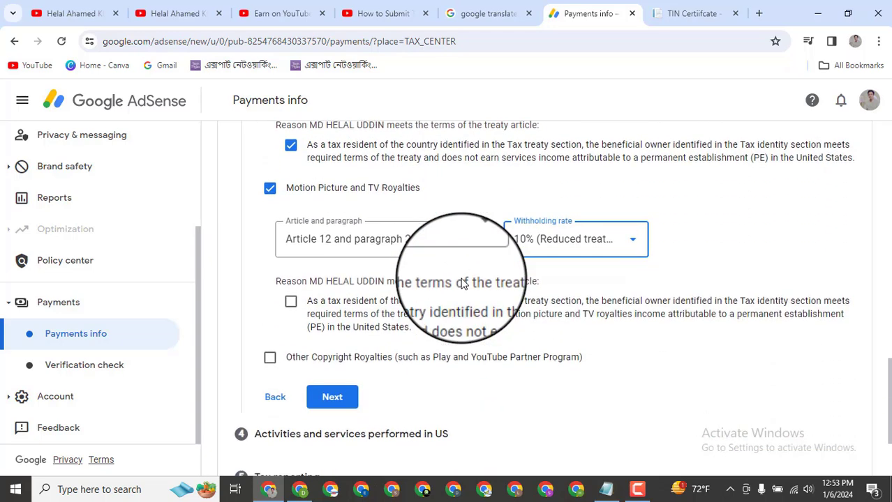
left_click(291, 304)
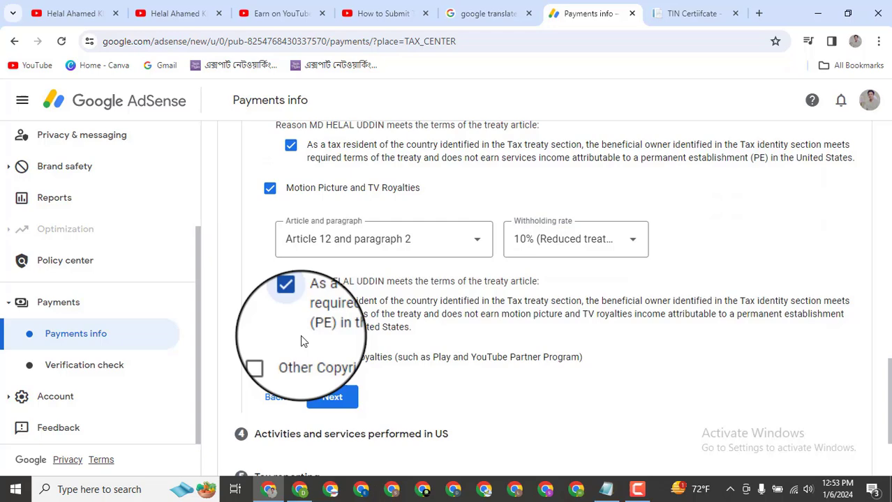
- Claim Other Copyright Royalties under Article 12 and paragraph 2 at the 10% reduced treaty rate, and confirm the treaty terms are met
left_click(269, 359)
scroll(498, 332, "down", 1)
left_click(389, 354)
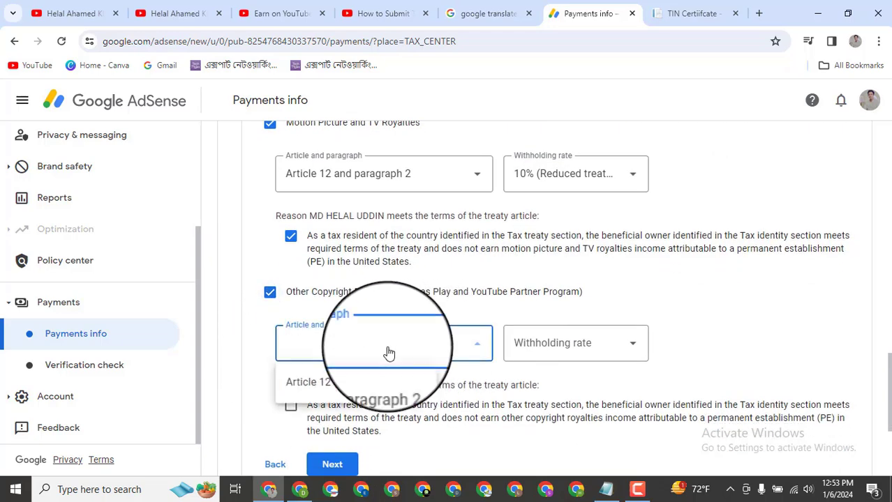
left_click(368, 384)
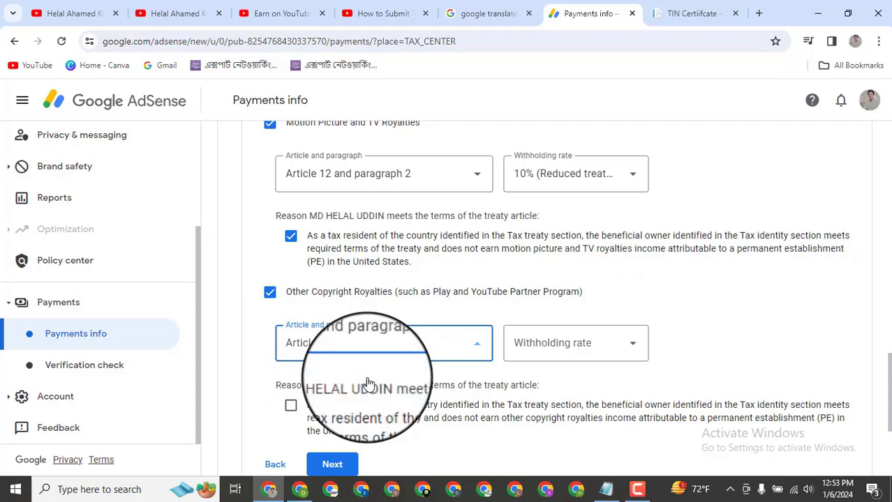
left_click(565, 342)
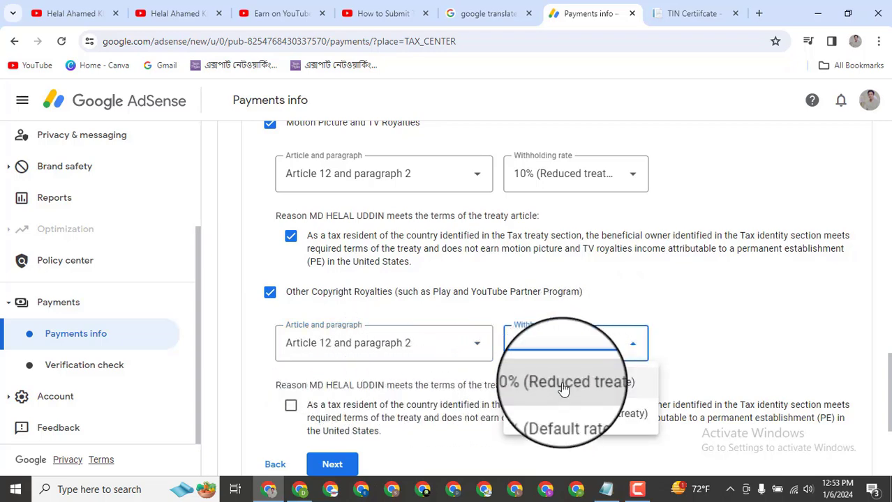
left_click(565, 381)
scroll(488, 293, "down", 1)
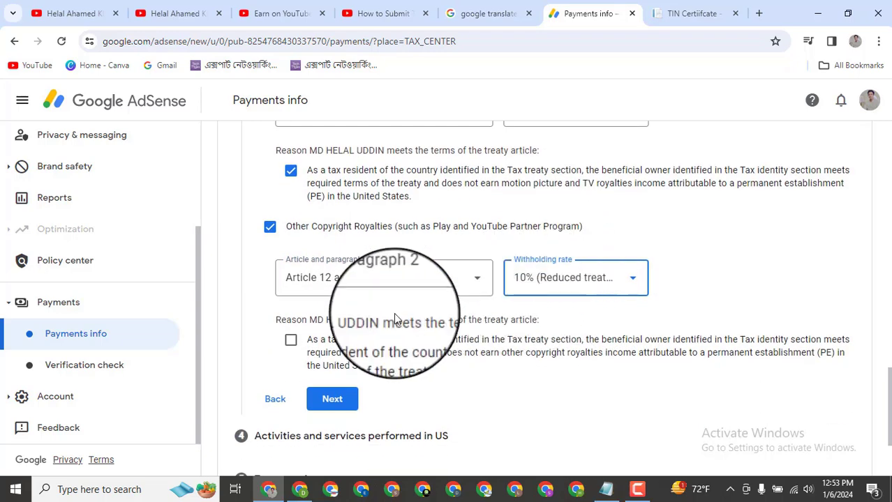
left_click(291, 340)
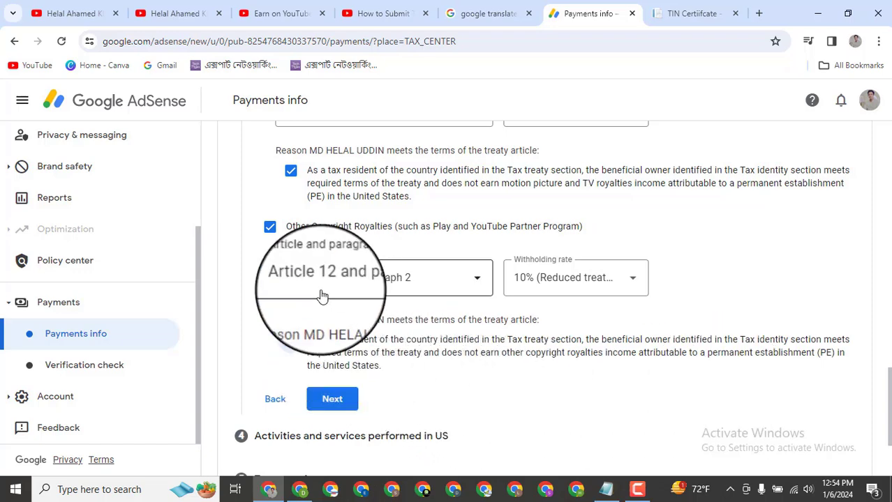
- Review the three treaty income claims and continue to the Activities and services performed in US section
scroll(488, 334, "up", 2)
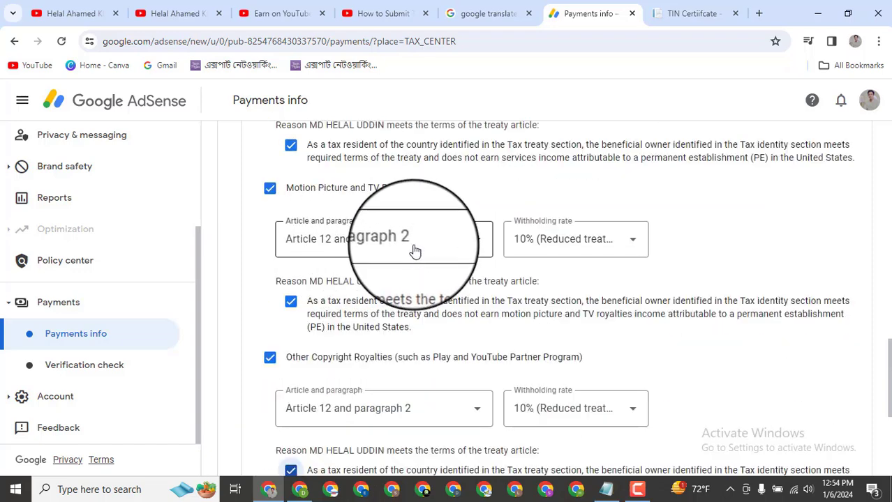
scroll(414, 251, "up", 1)
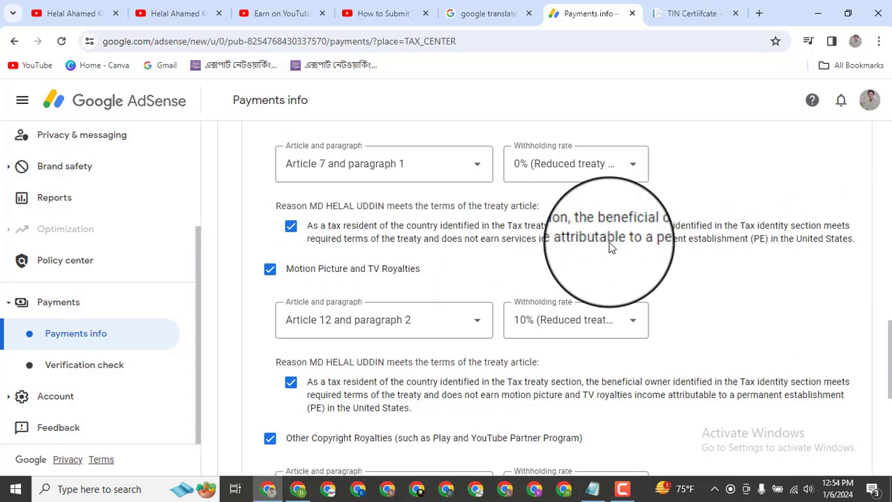
scroll(544, 265, "up", 2)
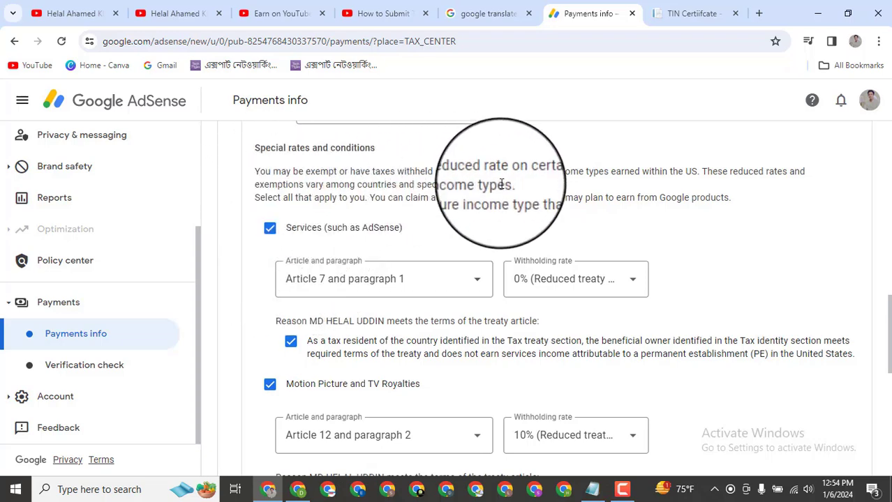
scroll(528, 323, "up", 5)
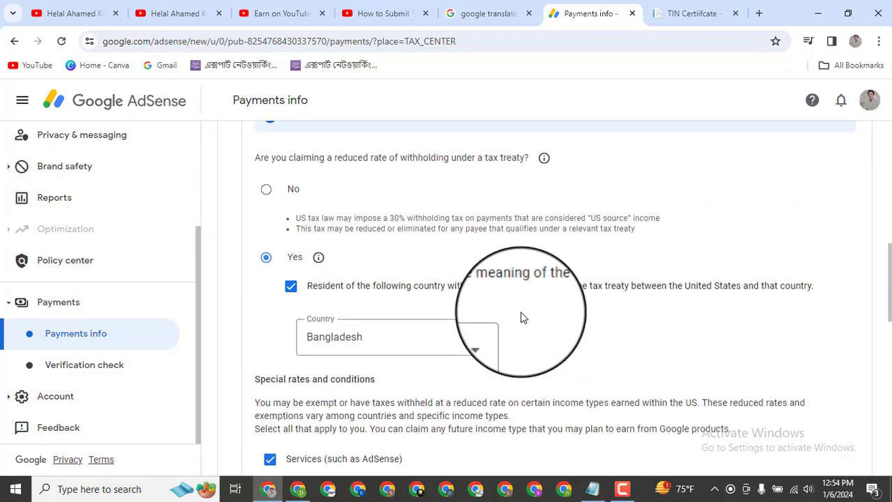
scroll(554, 293, "down", 15)
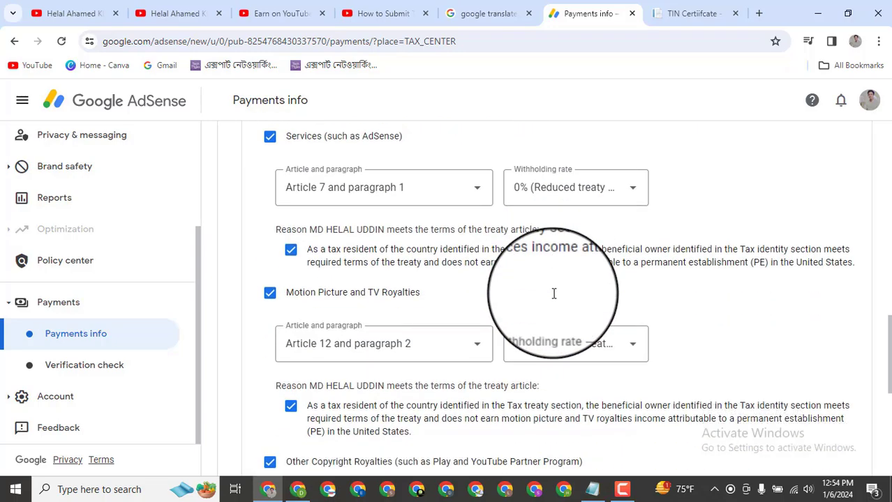
left_click(358, 267)
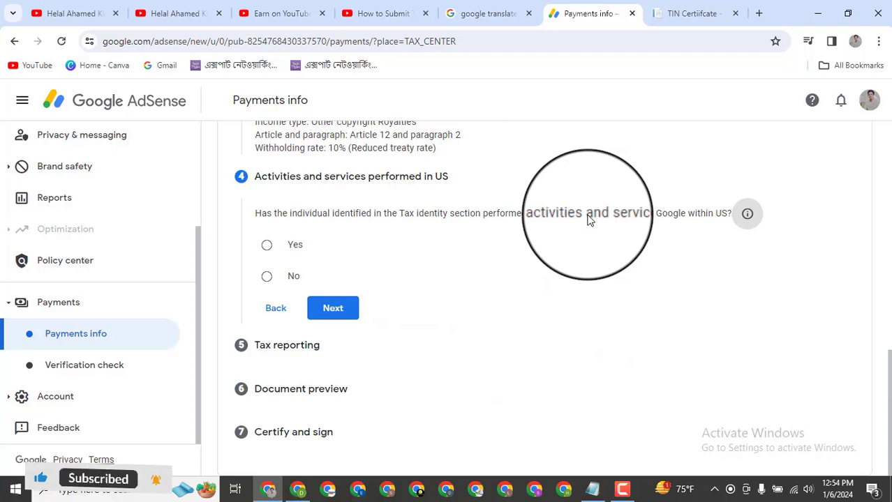
- Answer No to performing activities for Google within the US, certify that services are performed solely outside it, and continue to Tax reporting
scroll(411, 229, "up", 3)
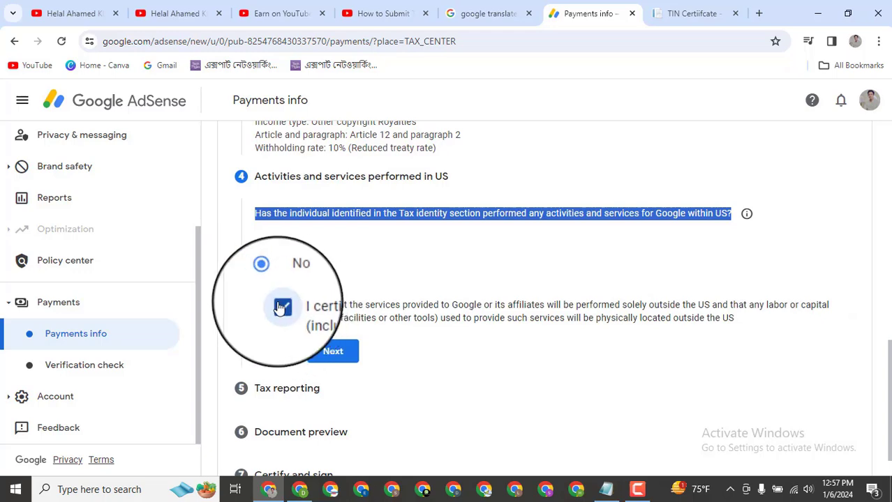
left_click(345, 354)
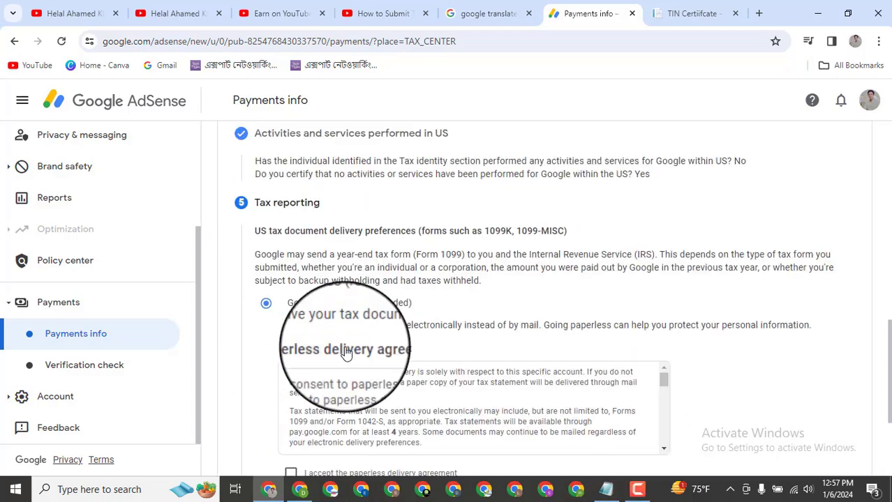
- Read through the paperless delivery agreement for US tax documents and accept it
scroll(384, 251, "up", 4)
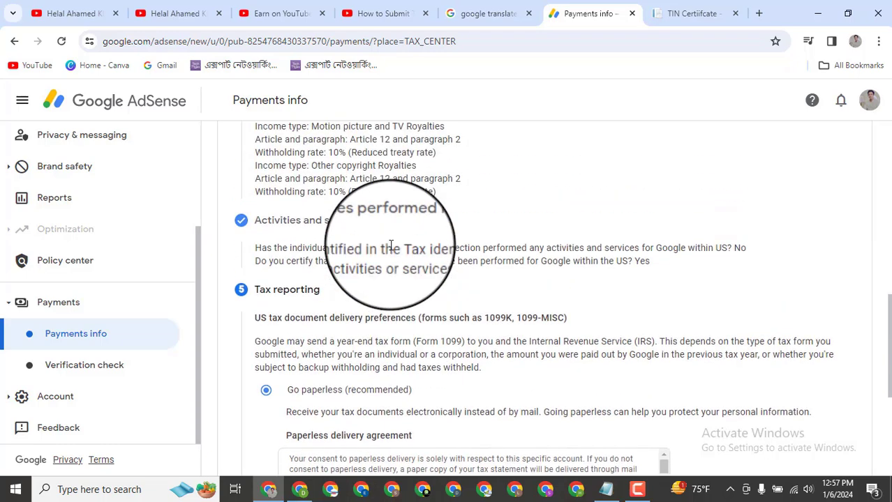
scroll(275, 237, "down", 6)
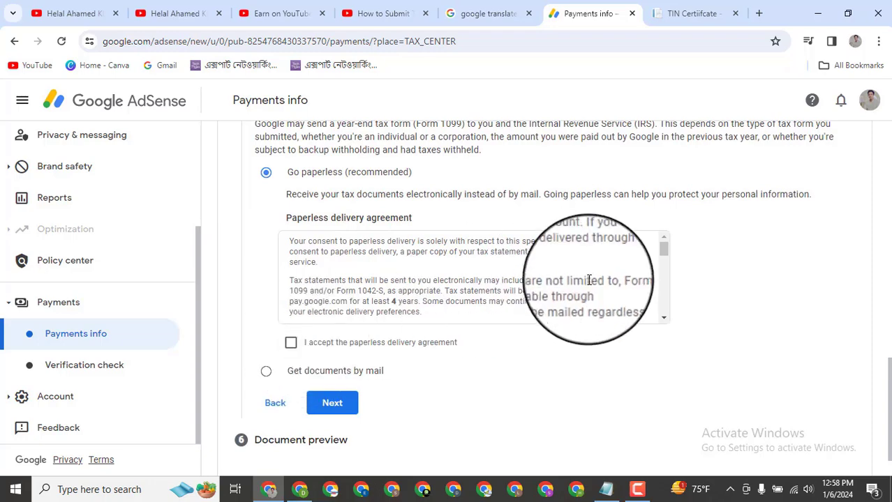
left_click_drag(665, 251, 681, 321)
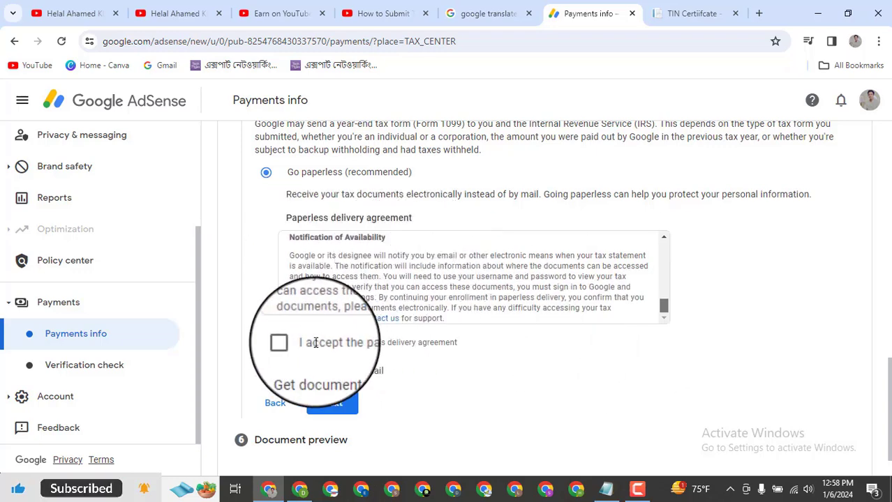
left_click(290, 342)
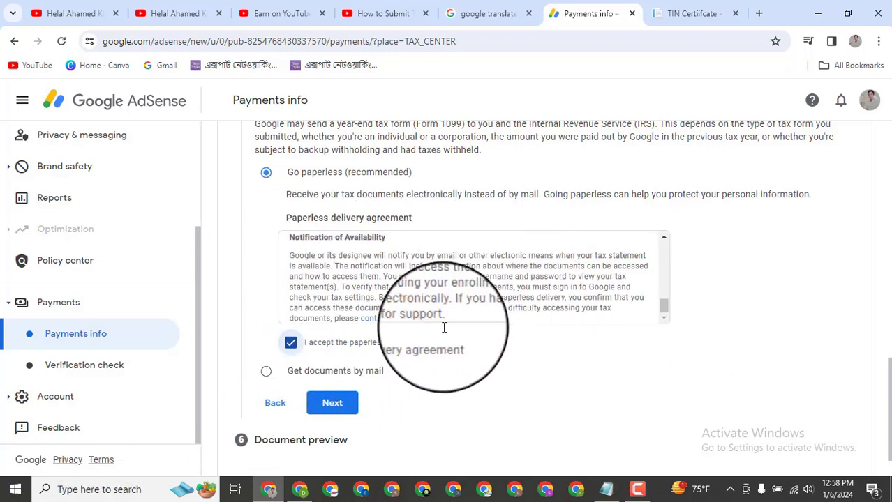
- Choose to get tax documents by mail and continue to the Document preview section
left_click(300, 373)
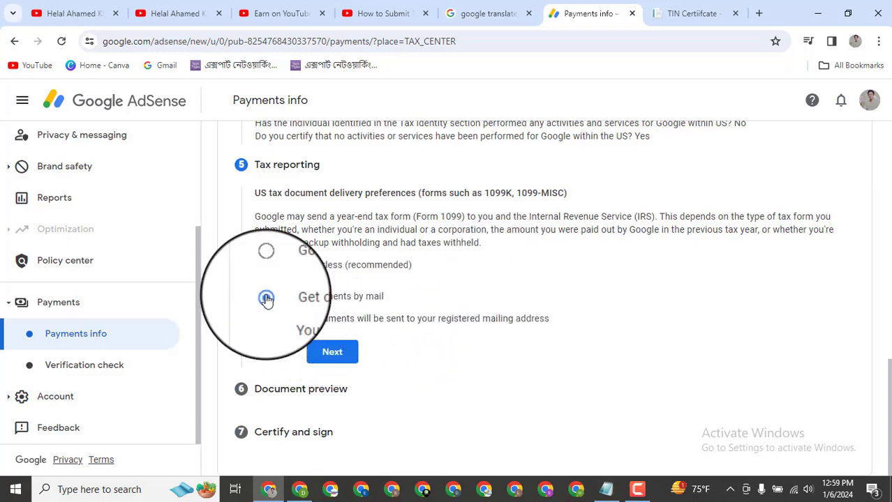
left_click(331, 353)
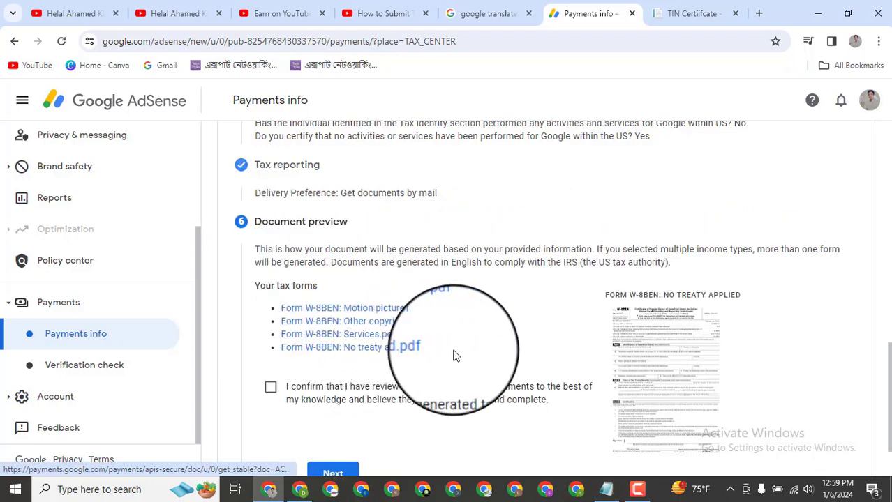
- Confirm that the generated W-8BEN documents have been reviewed and are correct, and continue to the Certify and sign section
scroll(555, 332, "down", 1)
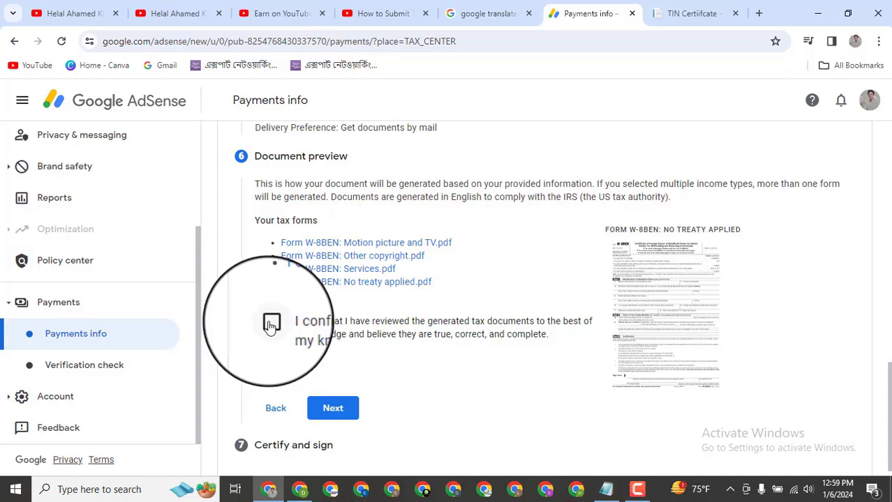
scroll(371, 307, "up", 5)
scroll(373, 297, "down", 5)
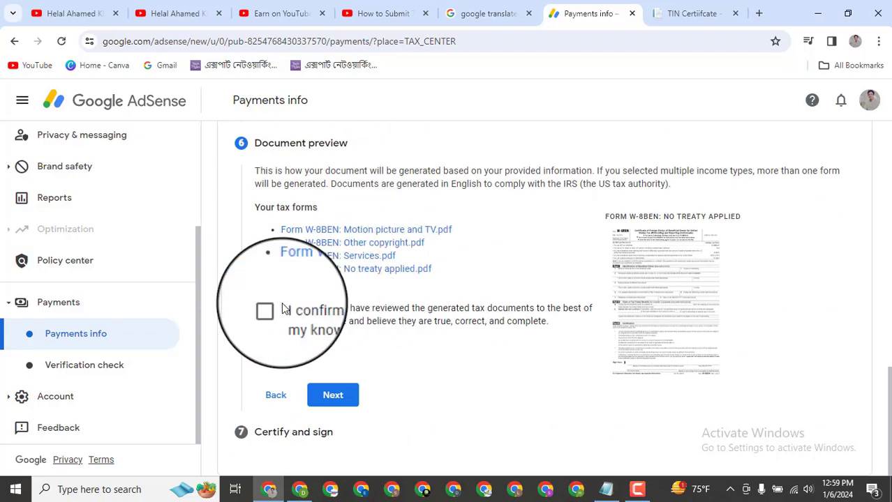
left_click(271, 309)
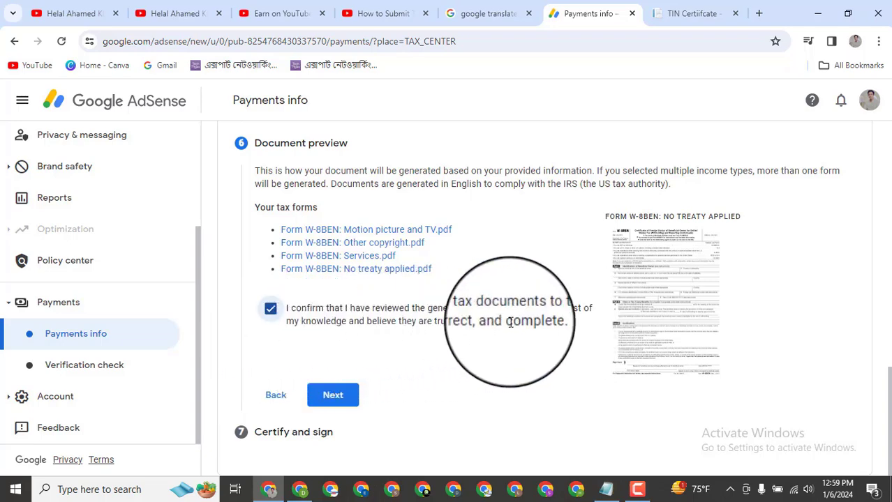
left_click(346, 403)
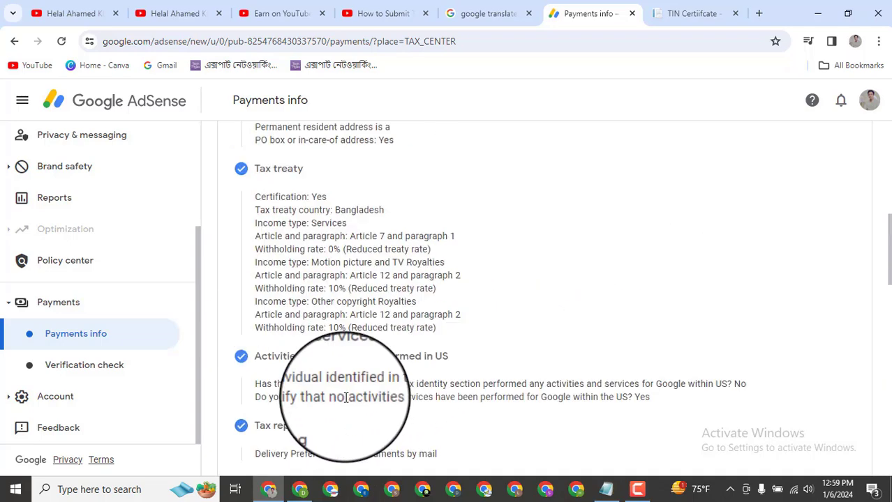
- Read the tax form certification and make the declaration under penalties of perjury
scroll(489, 309, "down", 2)
scroll(488, 307, "down", 1)
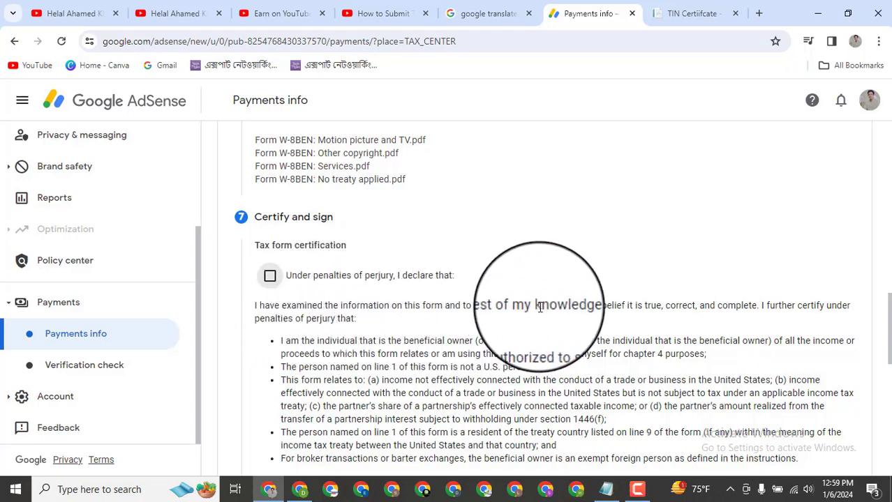
scroll(590, 303, "down", 2)
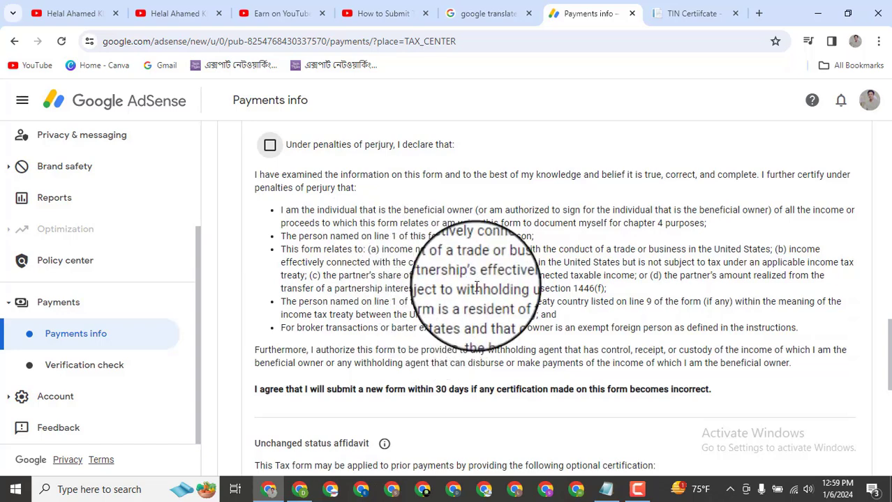
scroll(428, 338, "down", 1)
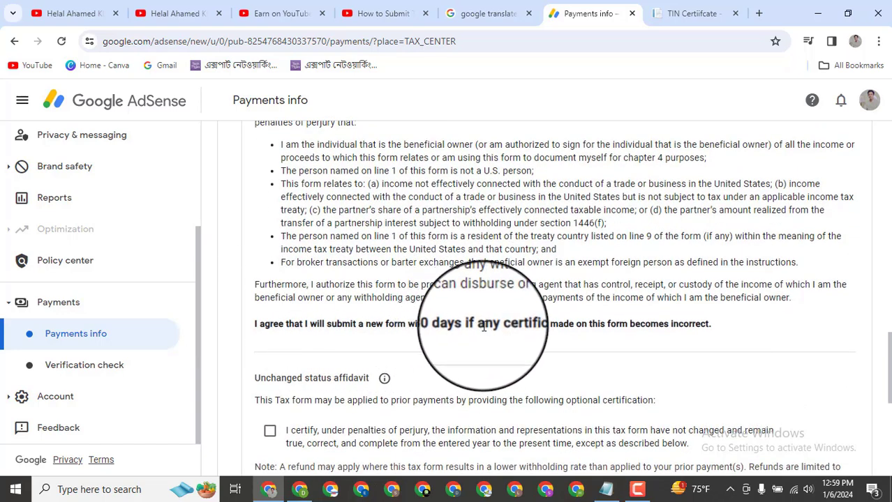
scroll(268, 150, "up", 1)
left_click(267, 150)
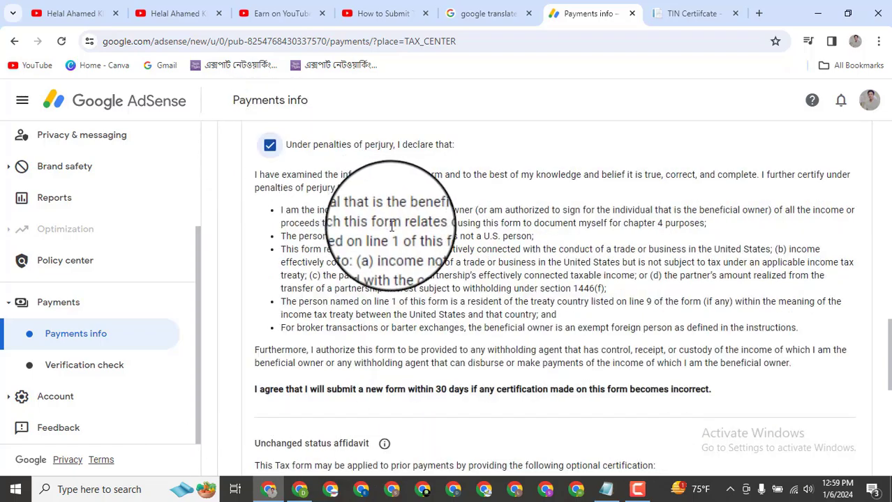
- Certify the unchanged status affidavit for prior payments from the year 2020, leaving the optional change description blank
scroll(419, 219, "up", 3)
scroll(421, 226, "down", 4)
scroll(420, 225, "down", 3)
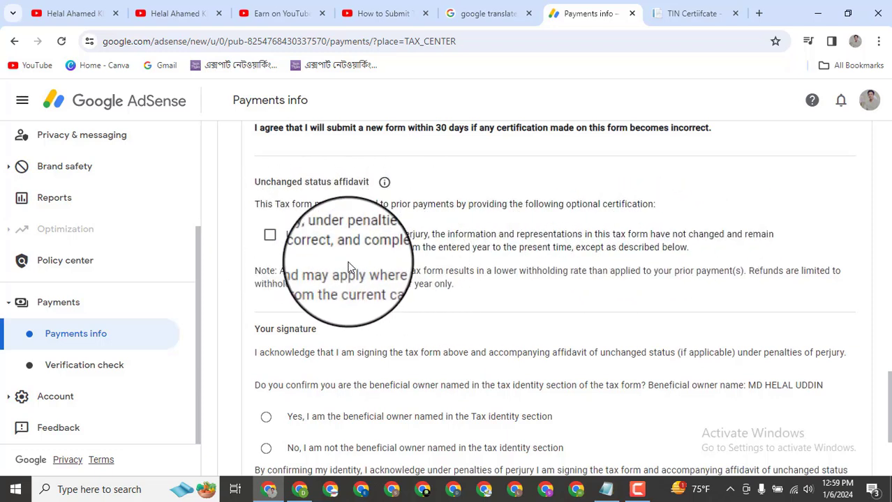
left_click(269, 235)
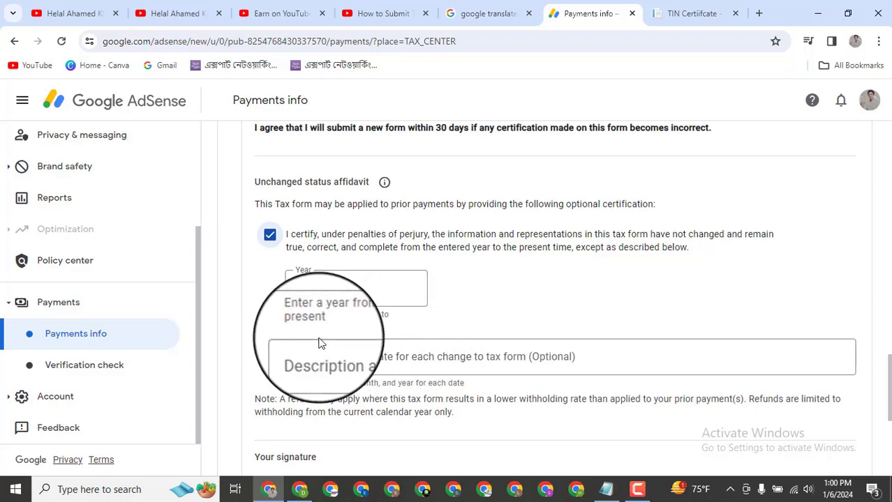
scroll(344, 342, "down", 2)
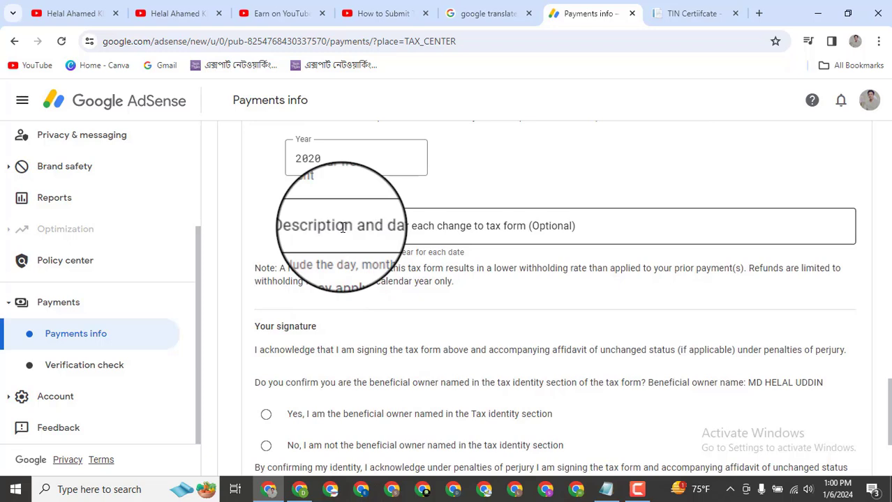
left_click(342, 228)
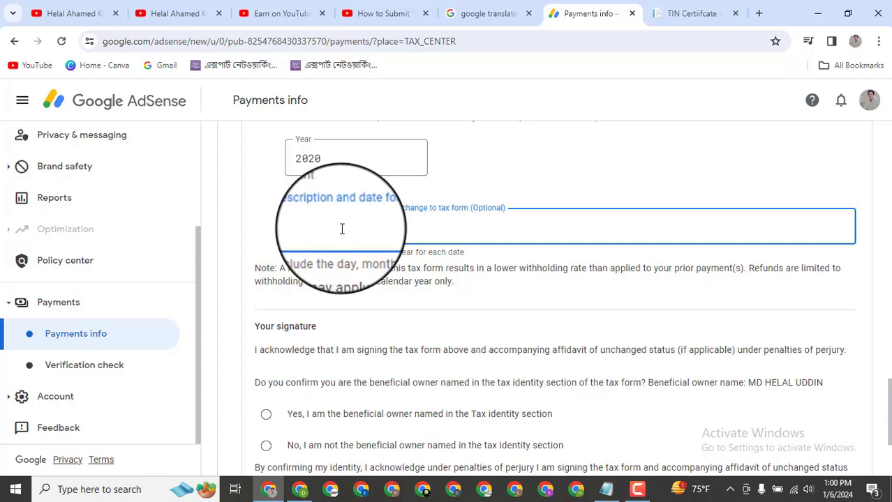
scroll(342, 229, "up", 8)
scroll(537, 339, "down", 6)
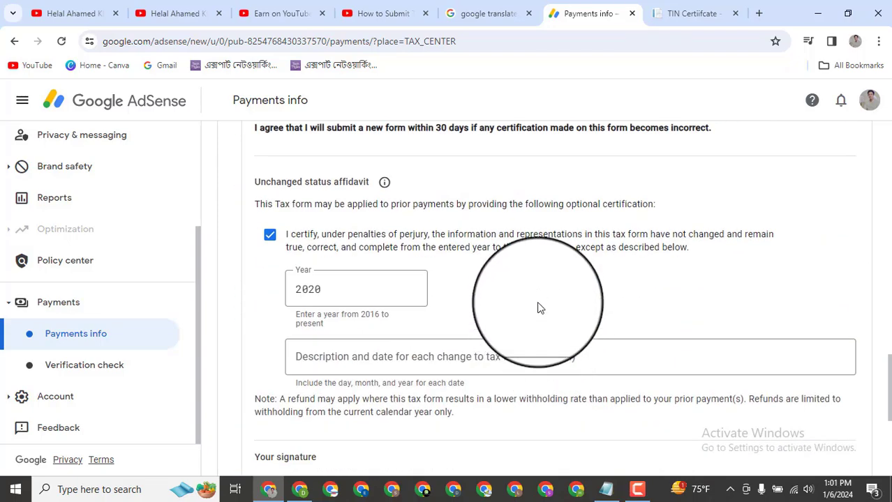
- Confirm being the beneficial owner named in the Tax identity section and submit the signed tax form
scroll(534, 286, "down", 3)
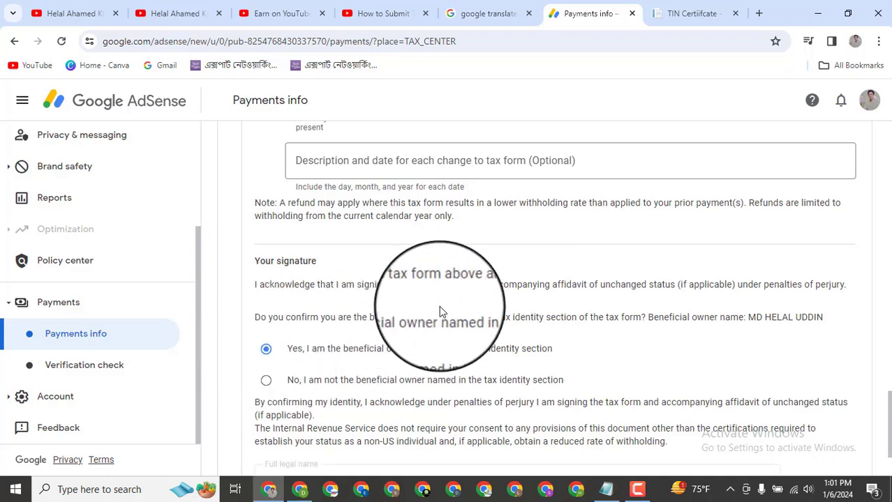
scroll(439, 306, "down", 1)
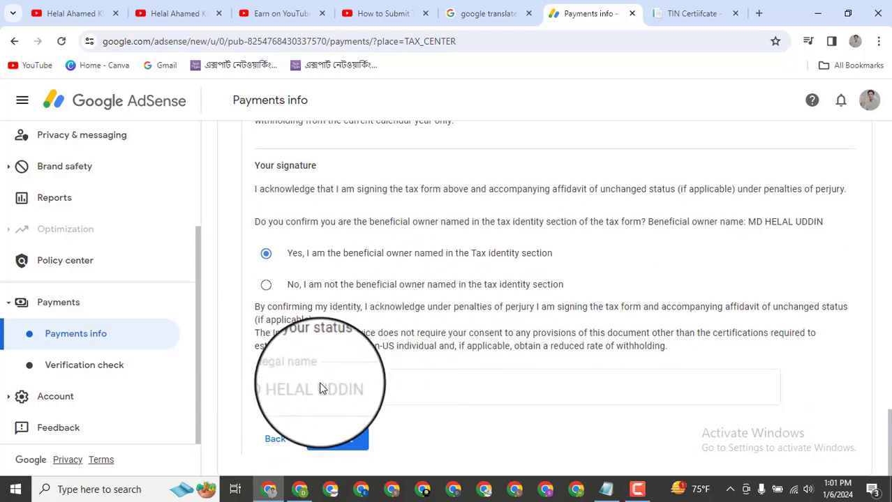
left_click(266, 285)
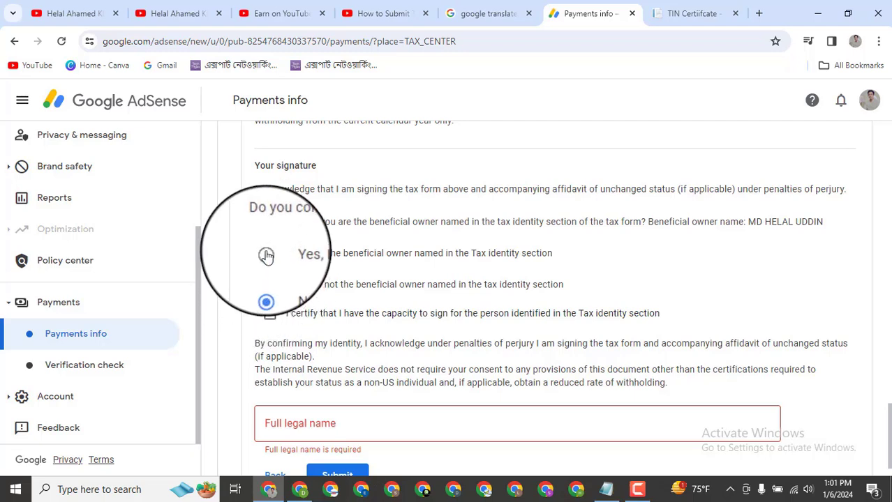
left_click(266, 254)
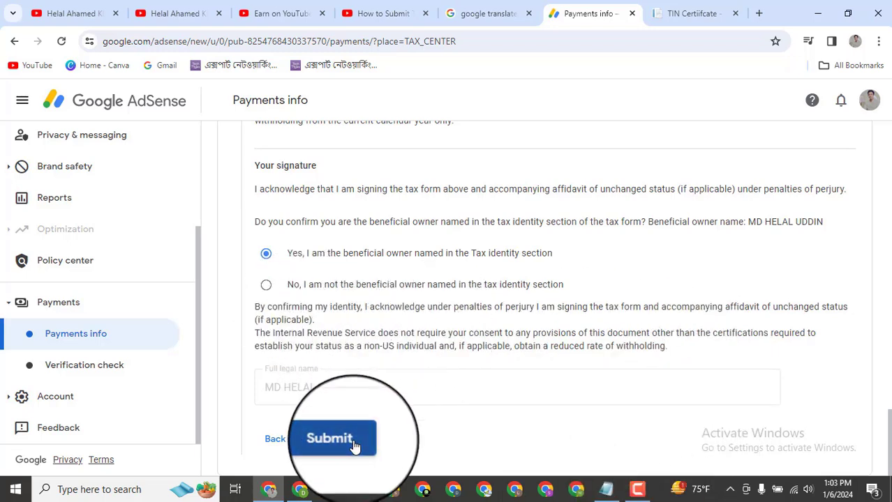
left_click(332, 439)
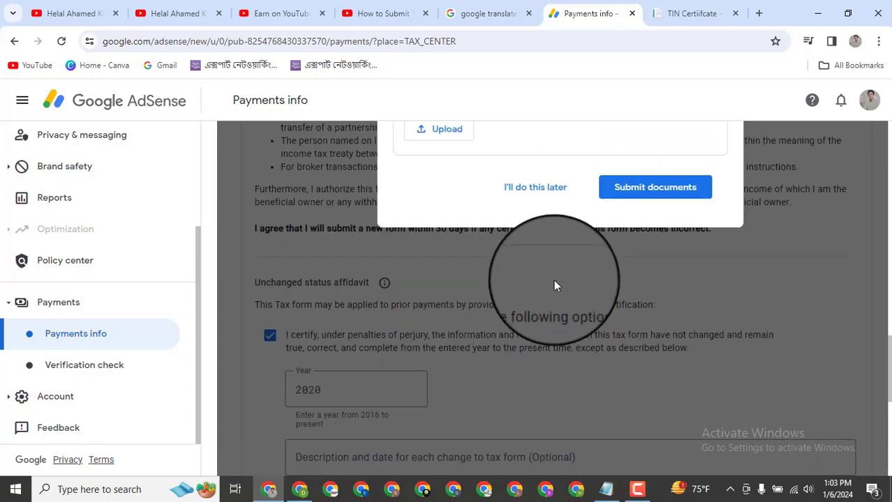
- Review the missing documents request and upload the driving license JPG from Downloads as proof of name
scroll(554, 283, "up", 4)
scroll(556, 282, "up", 3)
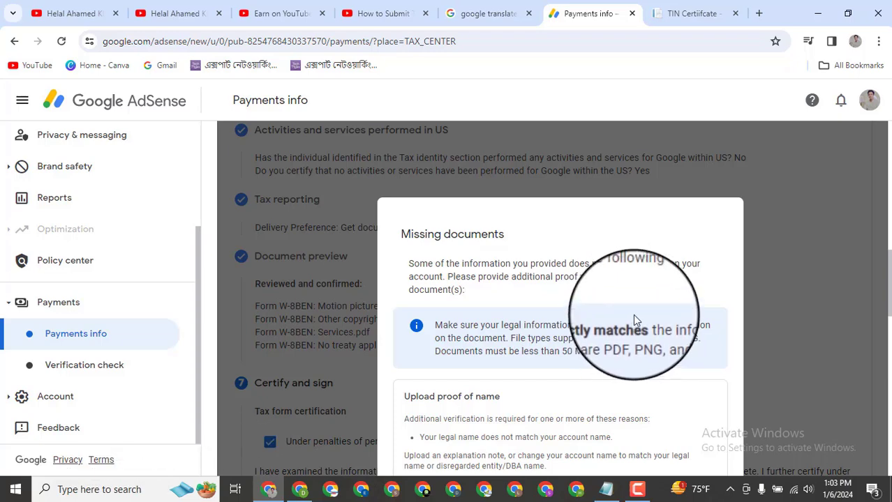
scroll(632, 314, "down", 4)
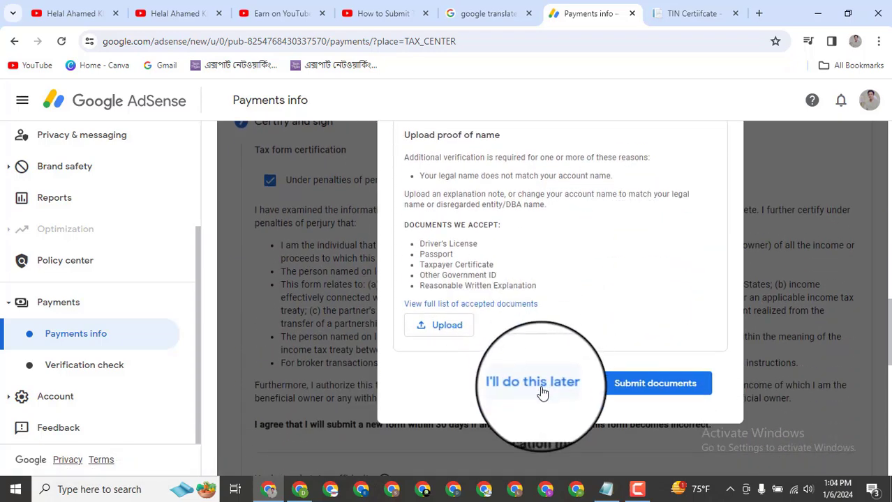
scroll(586, 349, "up", 1)
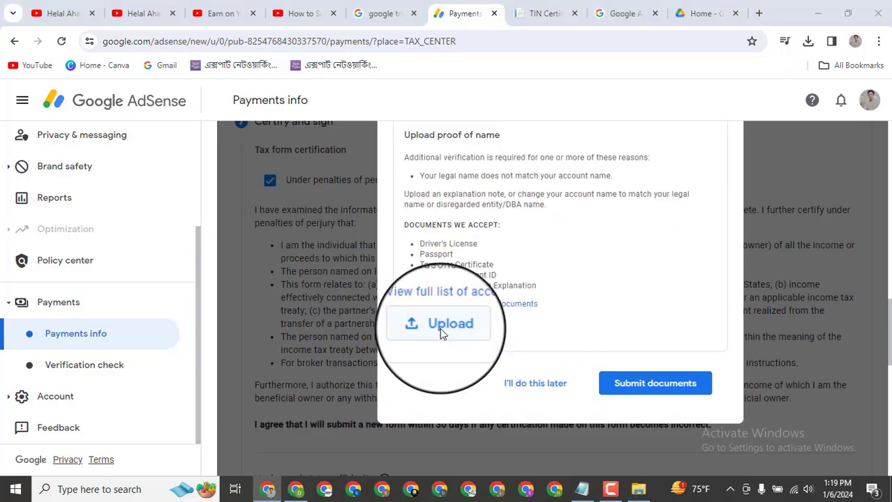
left_click(441, 334)
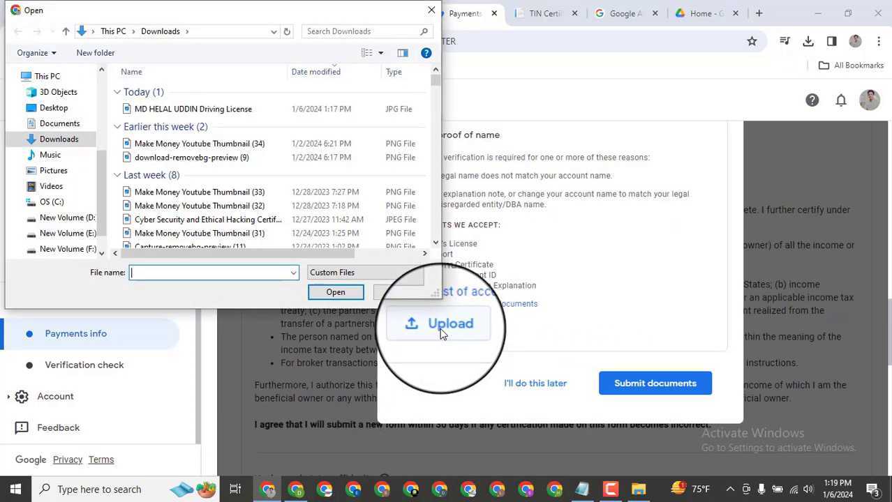
left_click(245, 115)
double_click(244, 115)
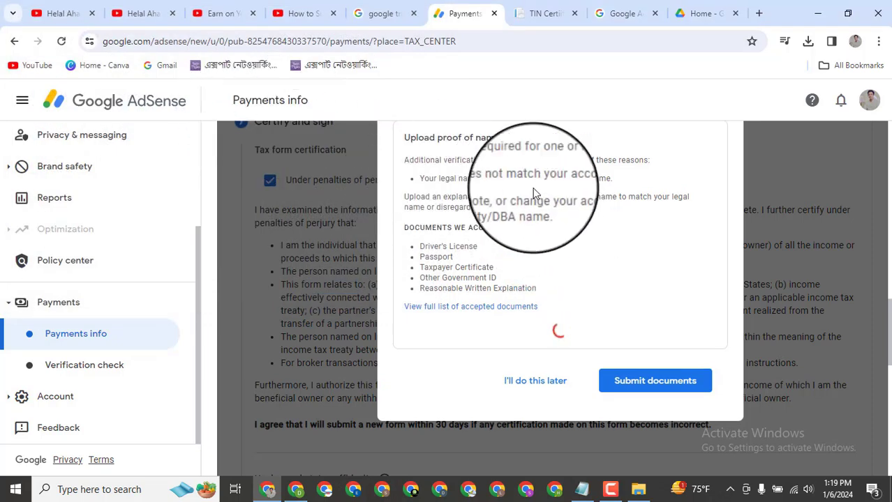
- Switch to Google Drive and view the image Driving License 1st.jpg
left_click(691, 14)
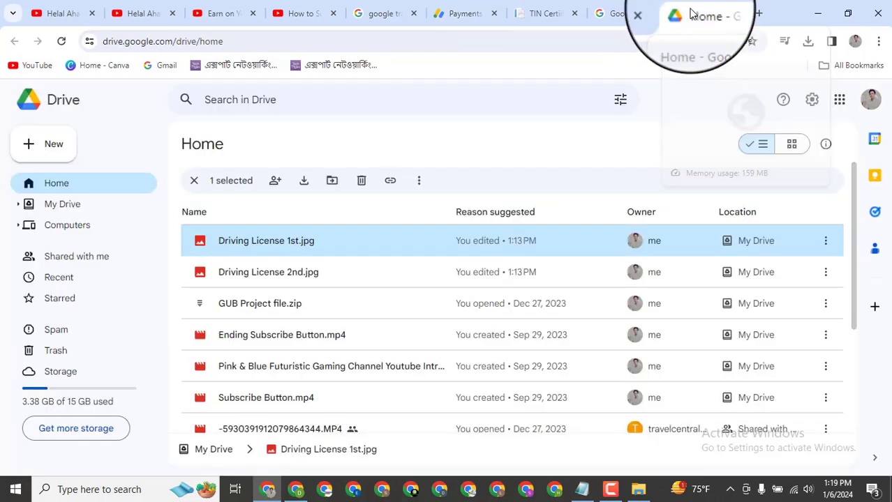
double_click(260, 245)
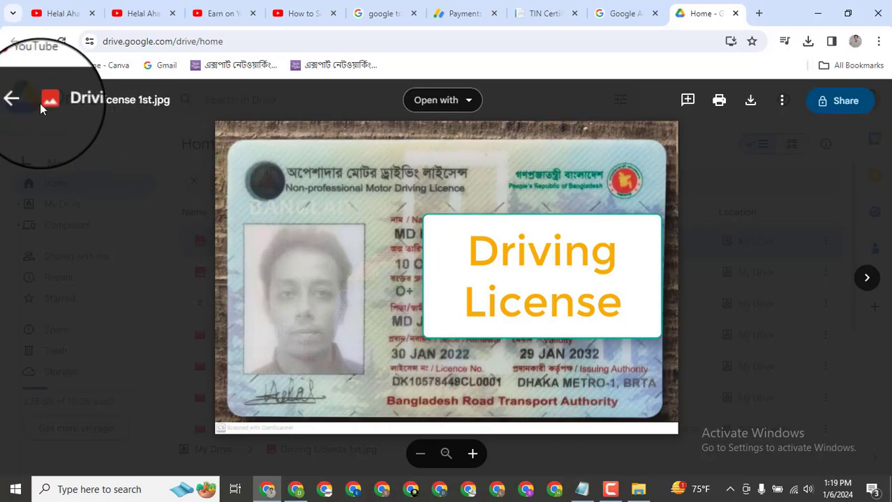
left_click(537, 16)
- Return to AdSense, submit the uploaded proof document and acknowledge the verification notice
left_click(462, 16)
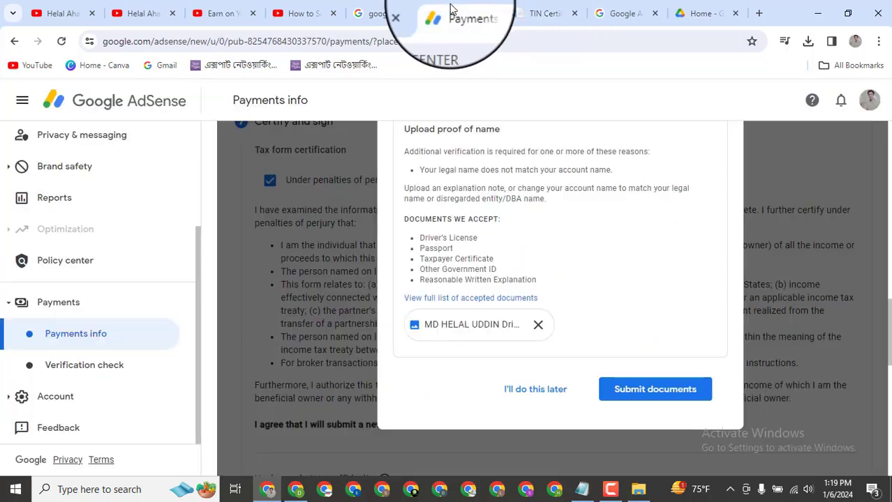
left_click(645, 389)
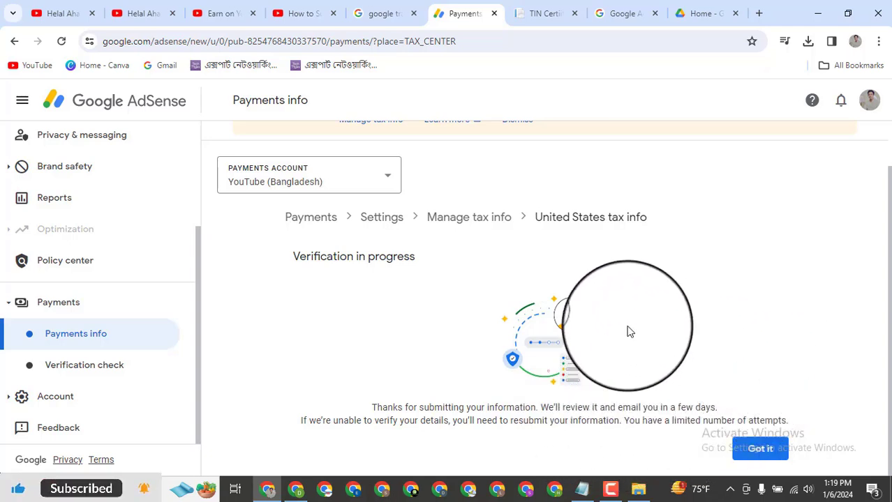
scroll(567, 307, "up", 1)
scroll(586, 286, "down", 1)
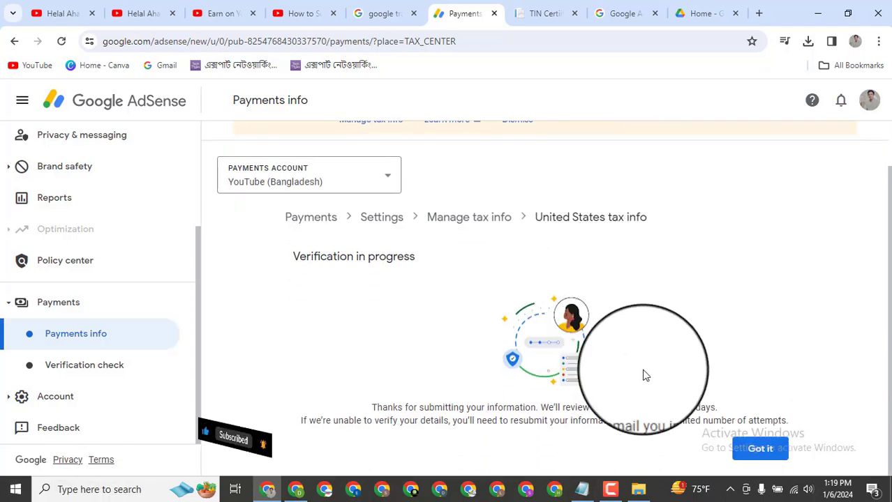
left_click(757, 449)
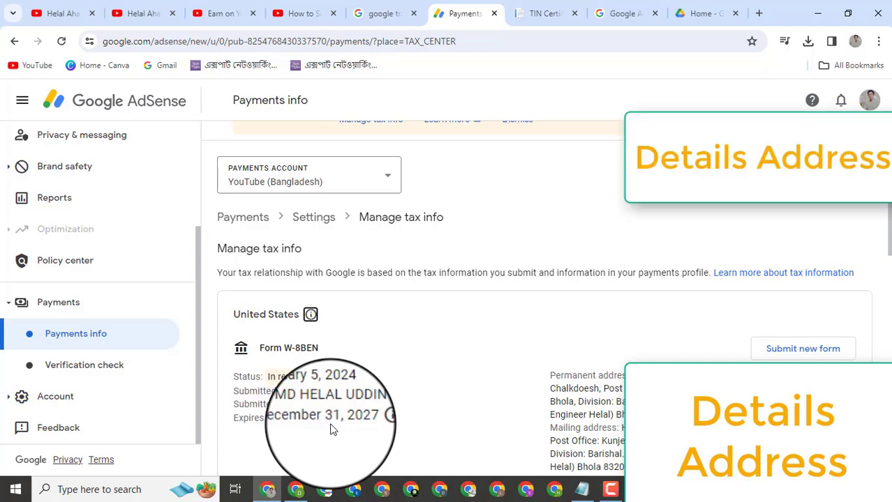
- Examine the submitted W-8BEN's withholding rates, tax reporting preferences and proof documents under Manage tax info
scroll(332, 429, "down", 4)
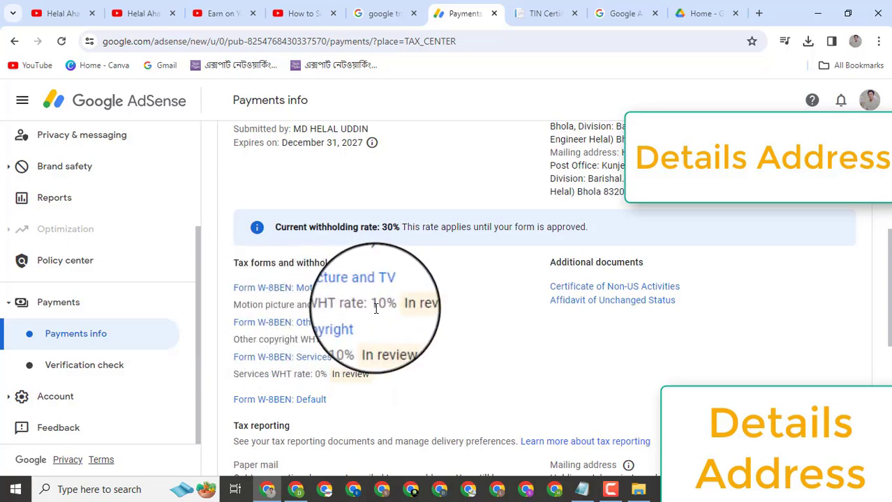
scroll(388, 300, "down", 1)
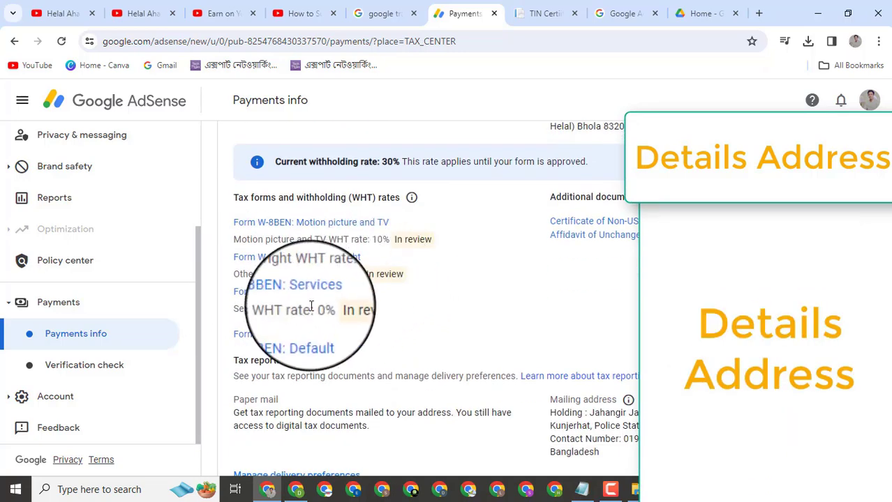
scroll(348, 303, "down", 1)
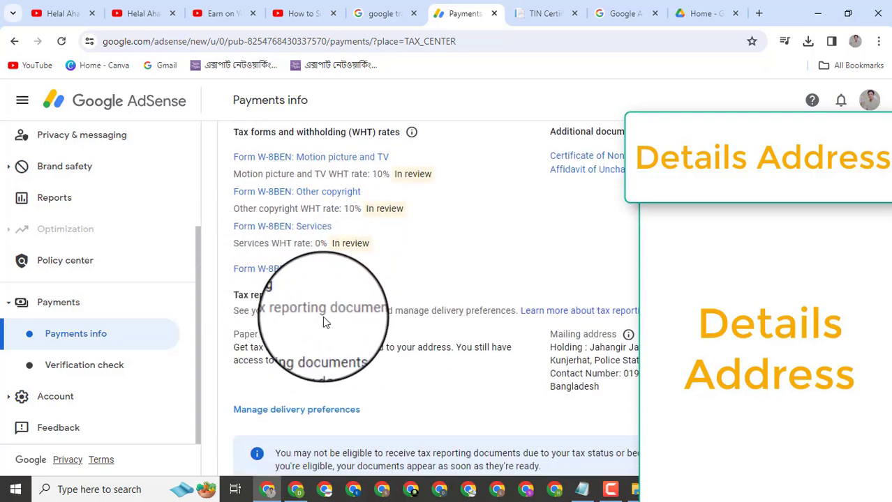
scroll(377, 308, "down", 1)
scroll(391, 306, "down", 1)
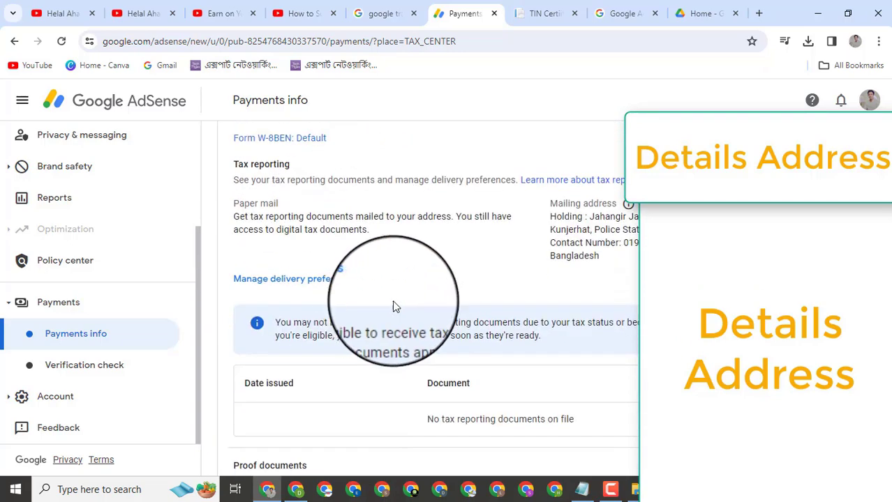
scroll(327, 286, "down", 1)
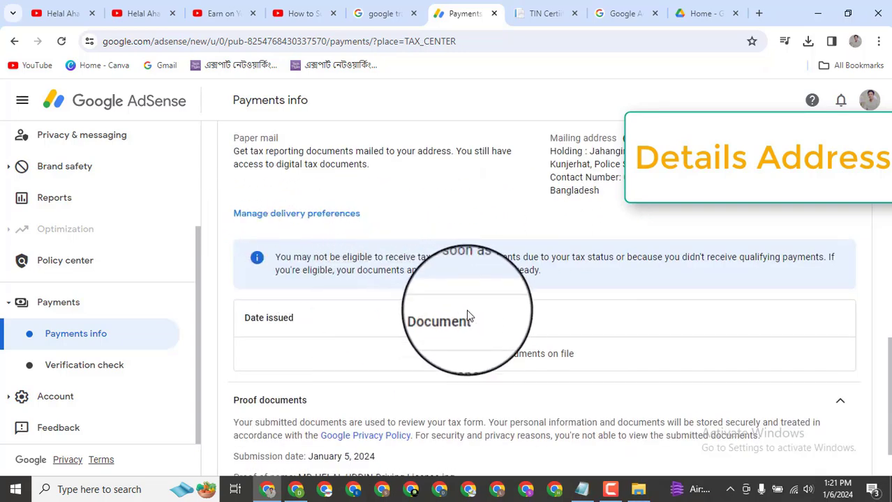
scroll(579, 347, "down", 1)
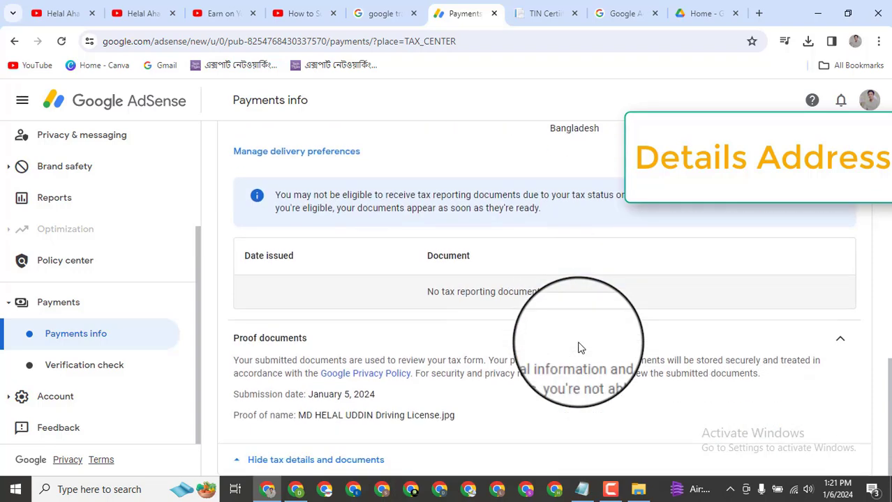